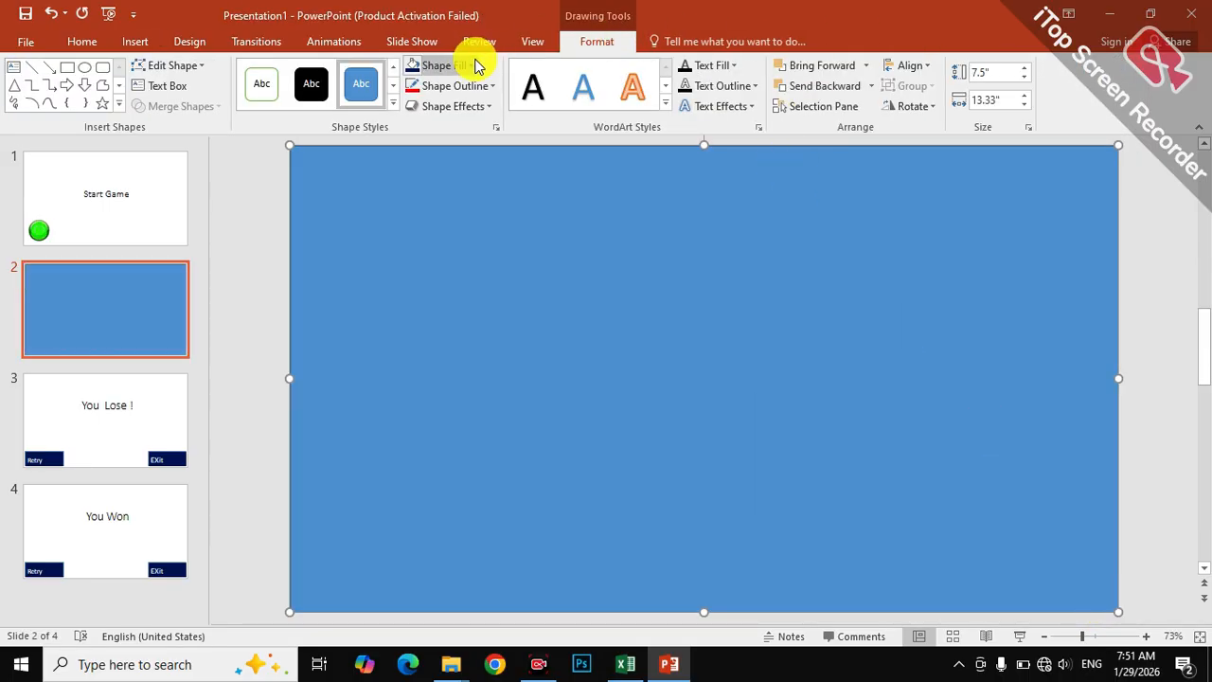
Fill the slide-sized rectangle on slide 2 with standard yellow and send it backward behind the maze path, green button and fish picture.
click(476, 66)
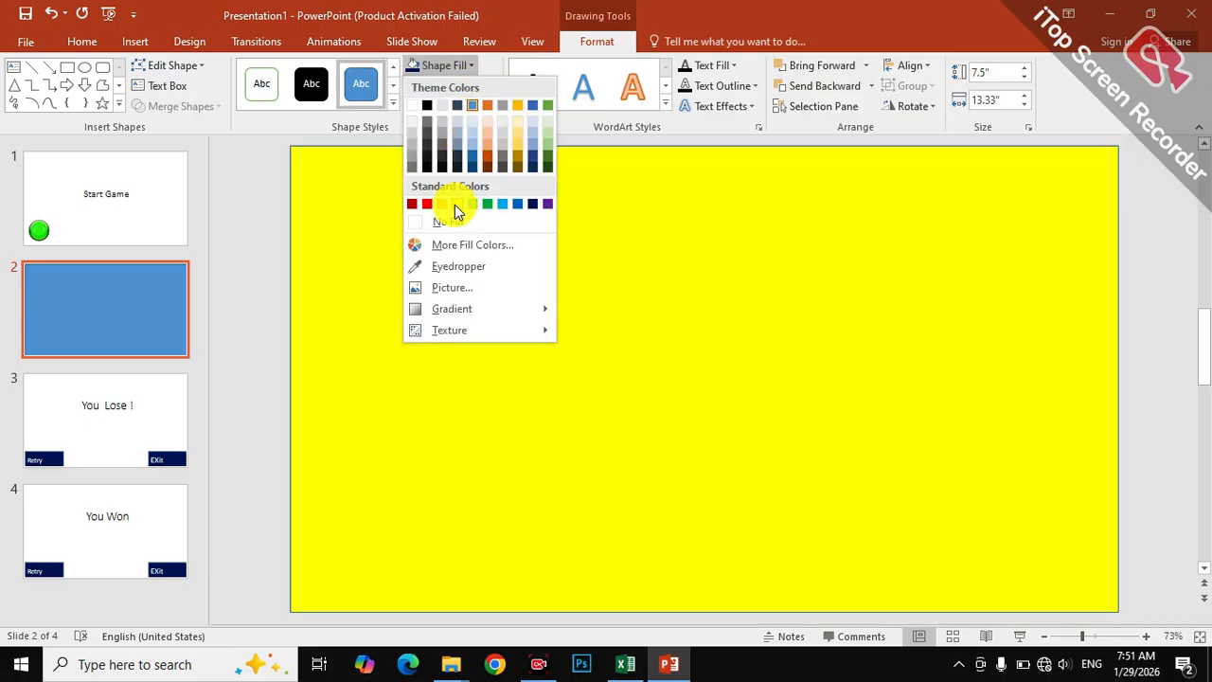
click(455, 204)
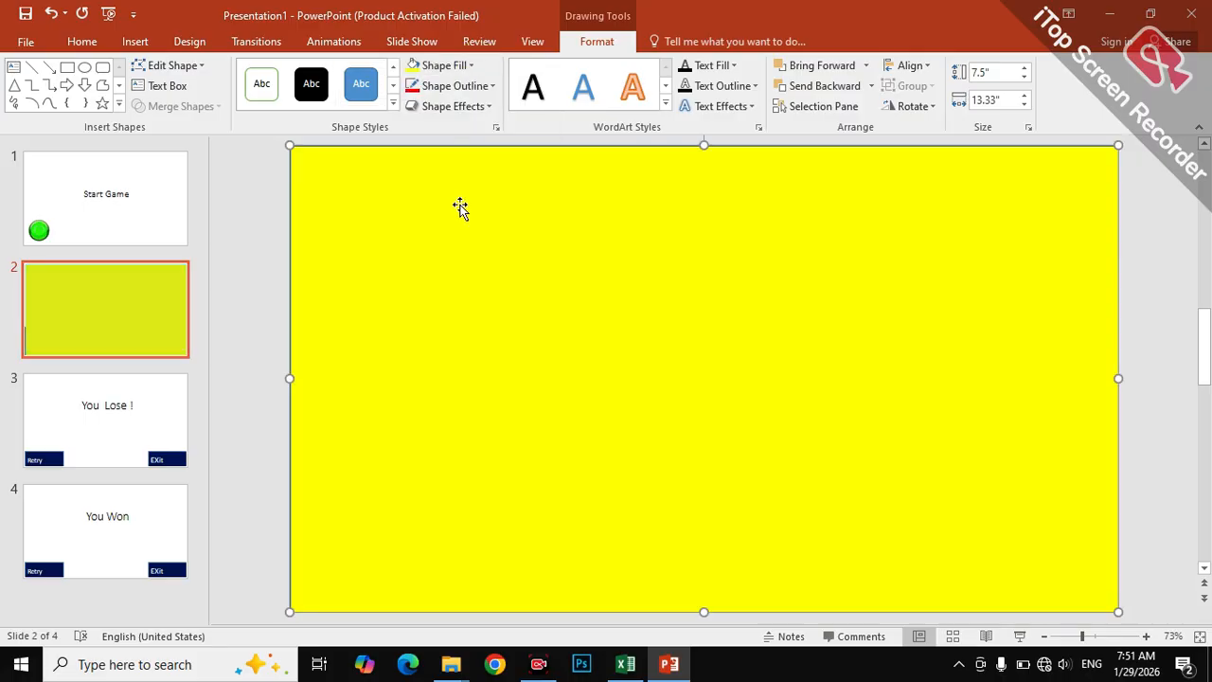
click(849, 90)
click(849, 90)
click(848, 89)
click(848, 89)
click(848, 89)
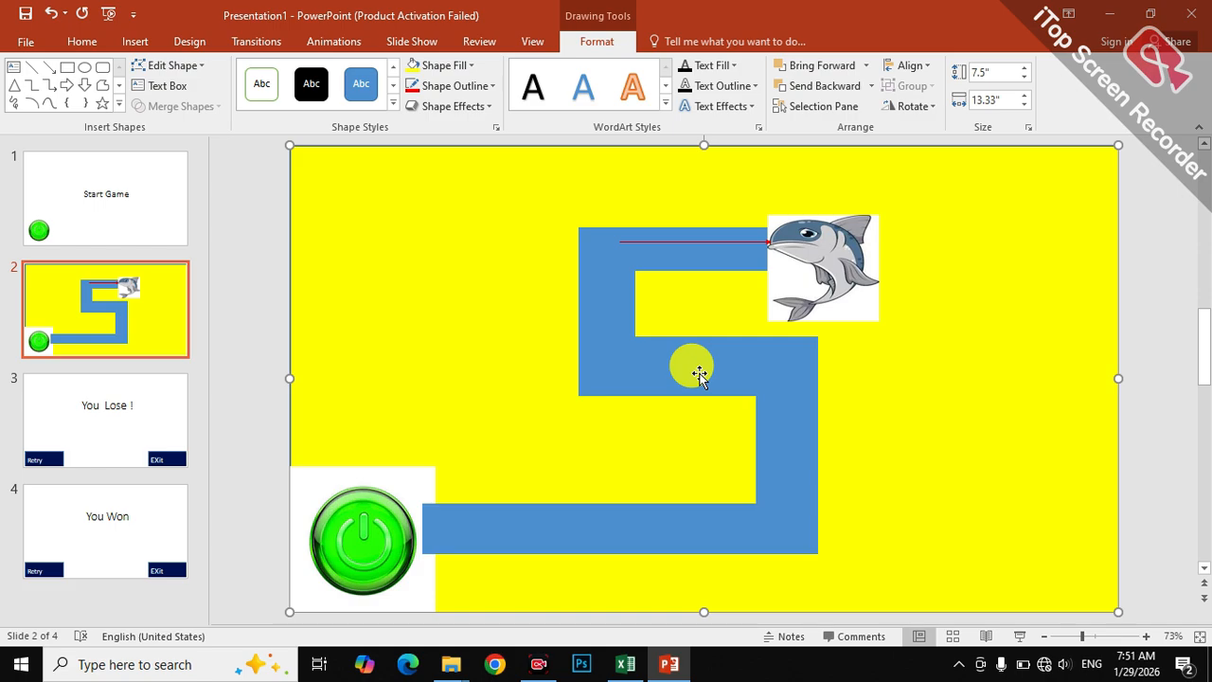
Draw a 5-point star about 1.56" high and 1.5" wide over the maze's lower vertical path on slide 2 and fill it red.
click(117, 441)
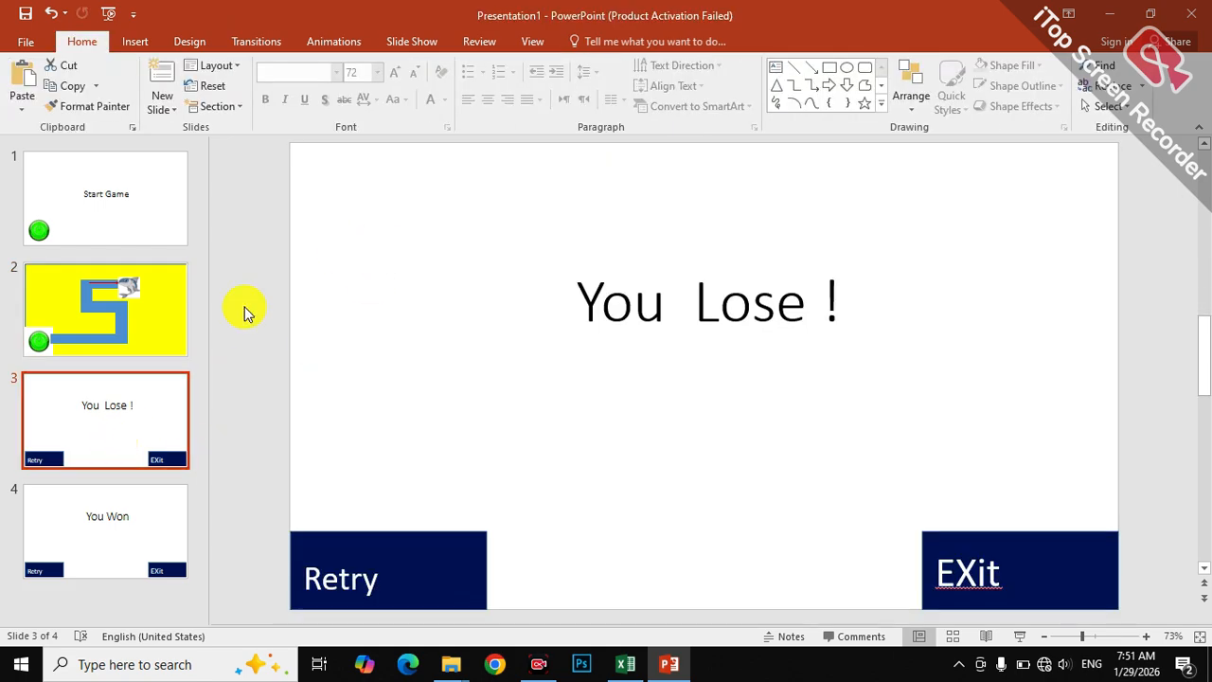
click(147, 304)
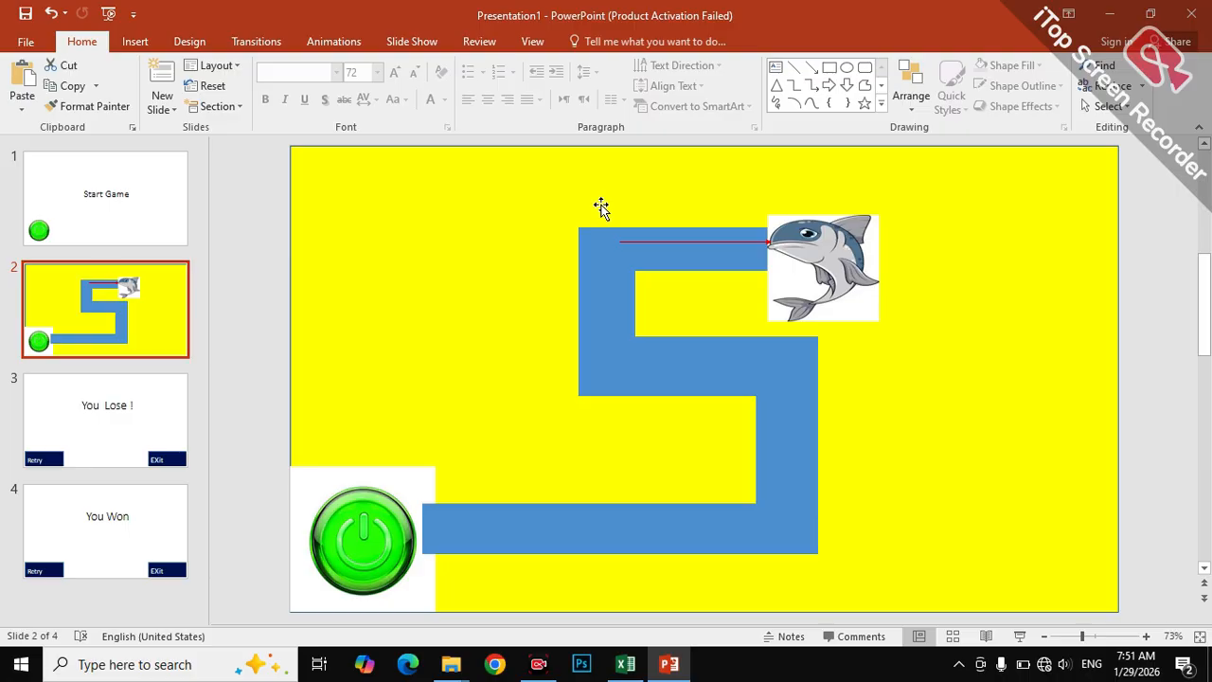
click(128, 44)
click(303, 90)
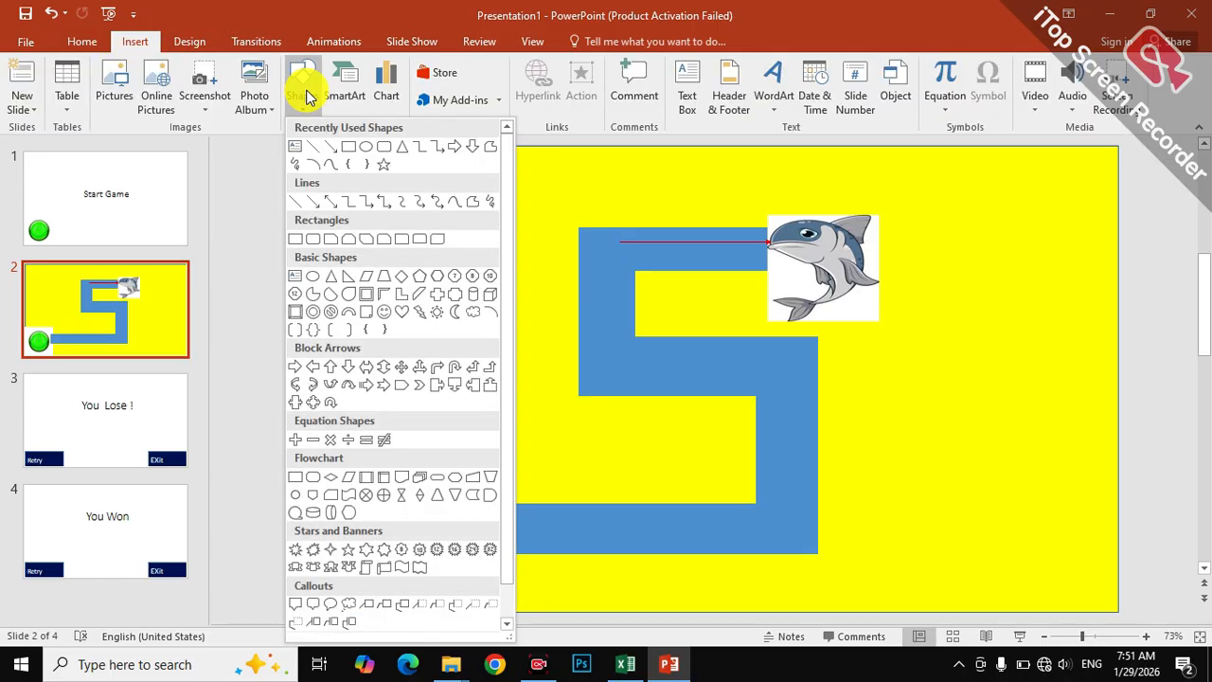
click(345, 548)
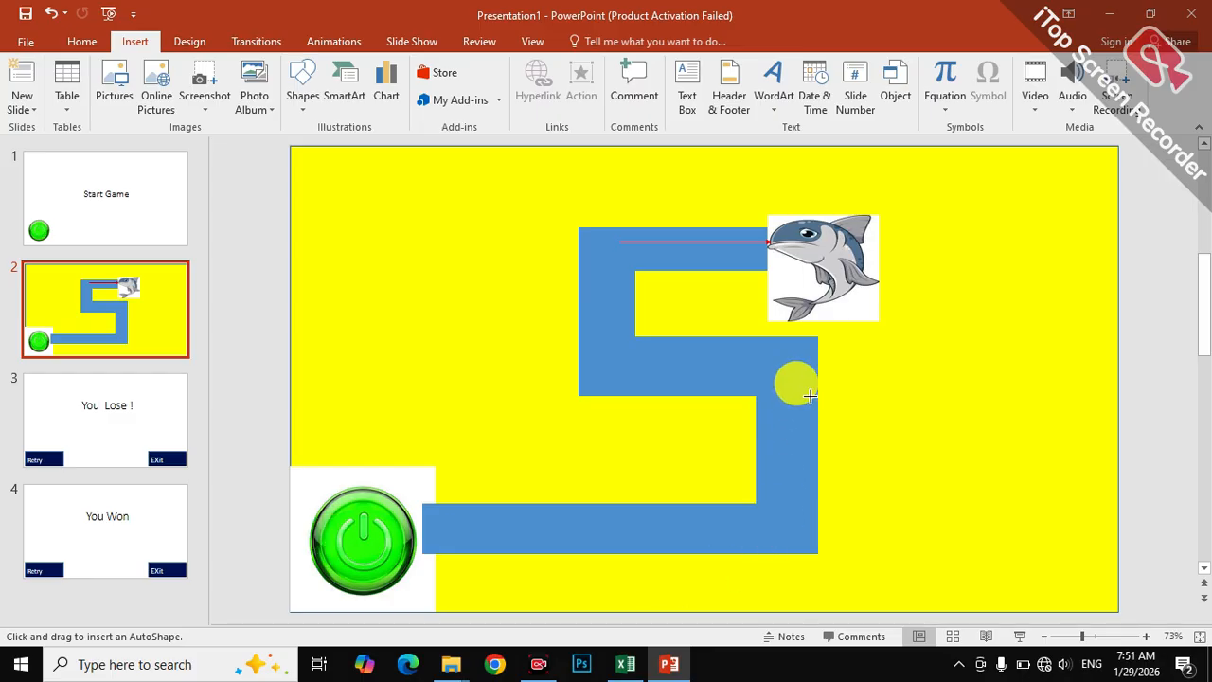
mouse_move(810, 396)
mouse_down()
mouse_move(883, 493)
mouse_move(901, 490)
mouse_move(831, 445)
mouse_up()
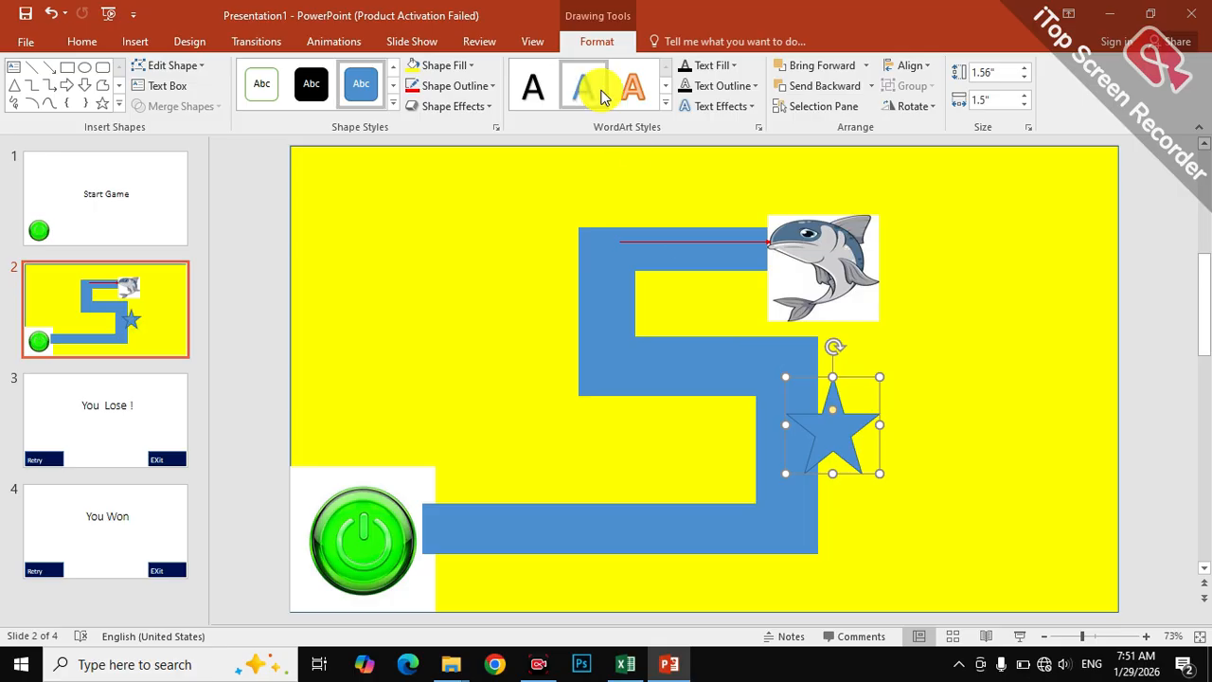
click(468, 68)
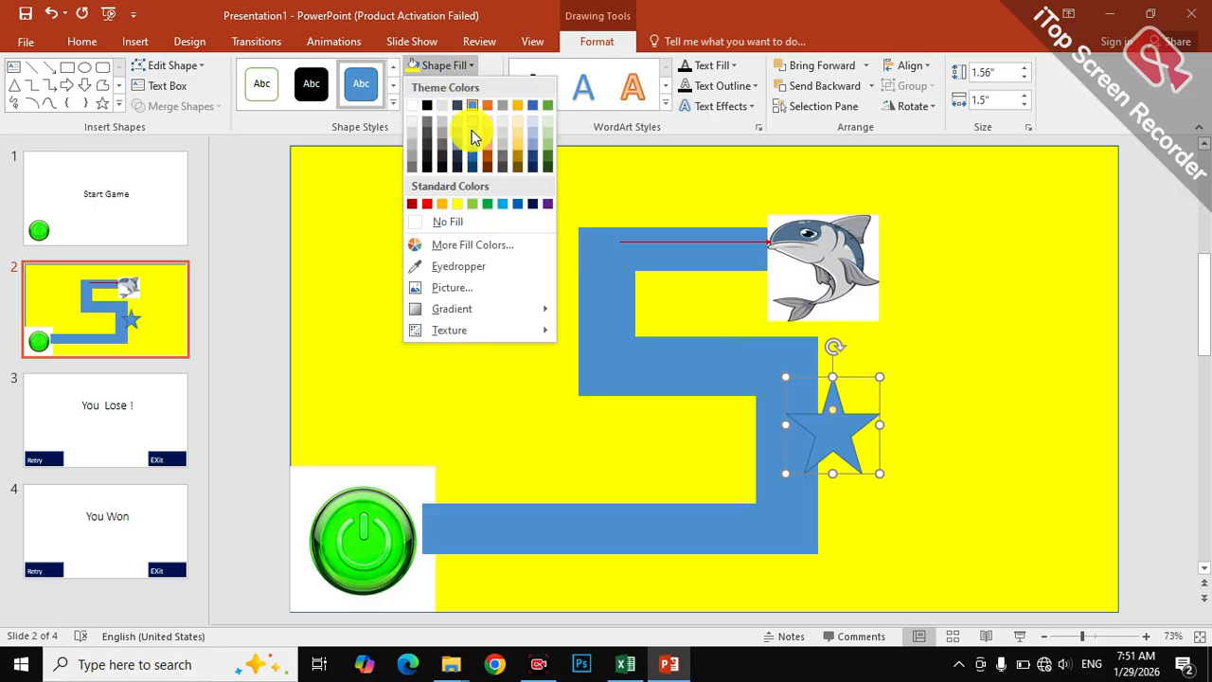
click(427, 205)
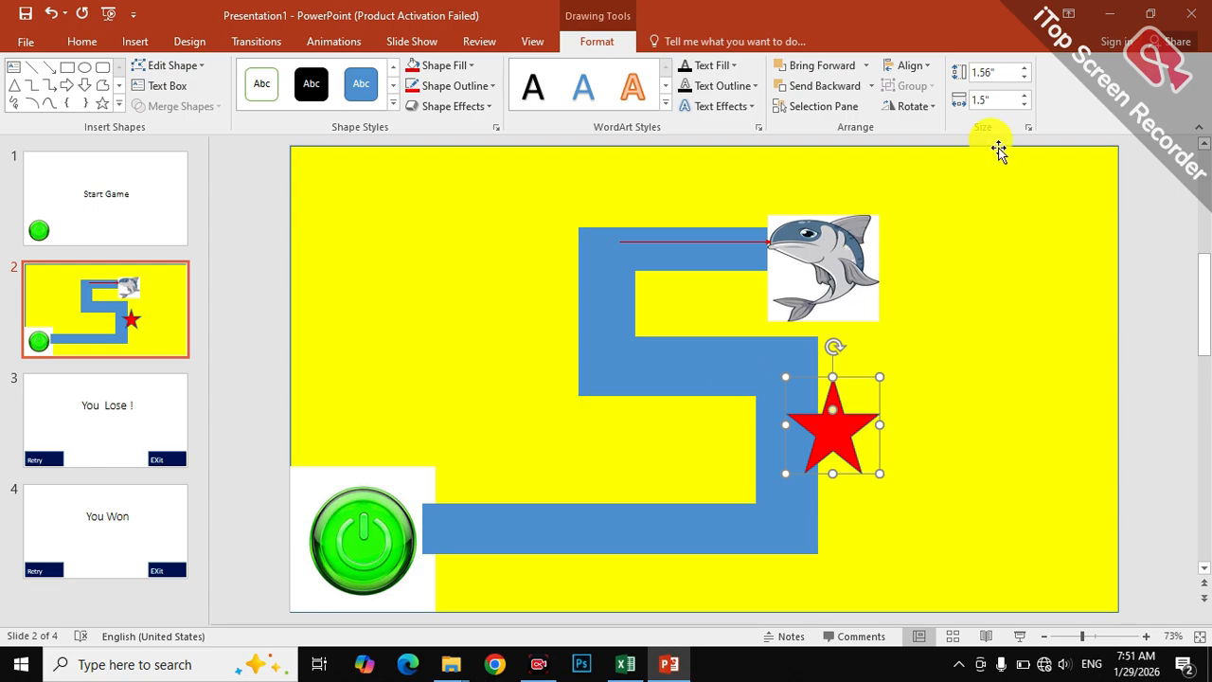
Apply the Spin emphasis animation to the red star.
click(333, 43)
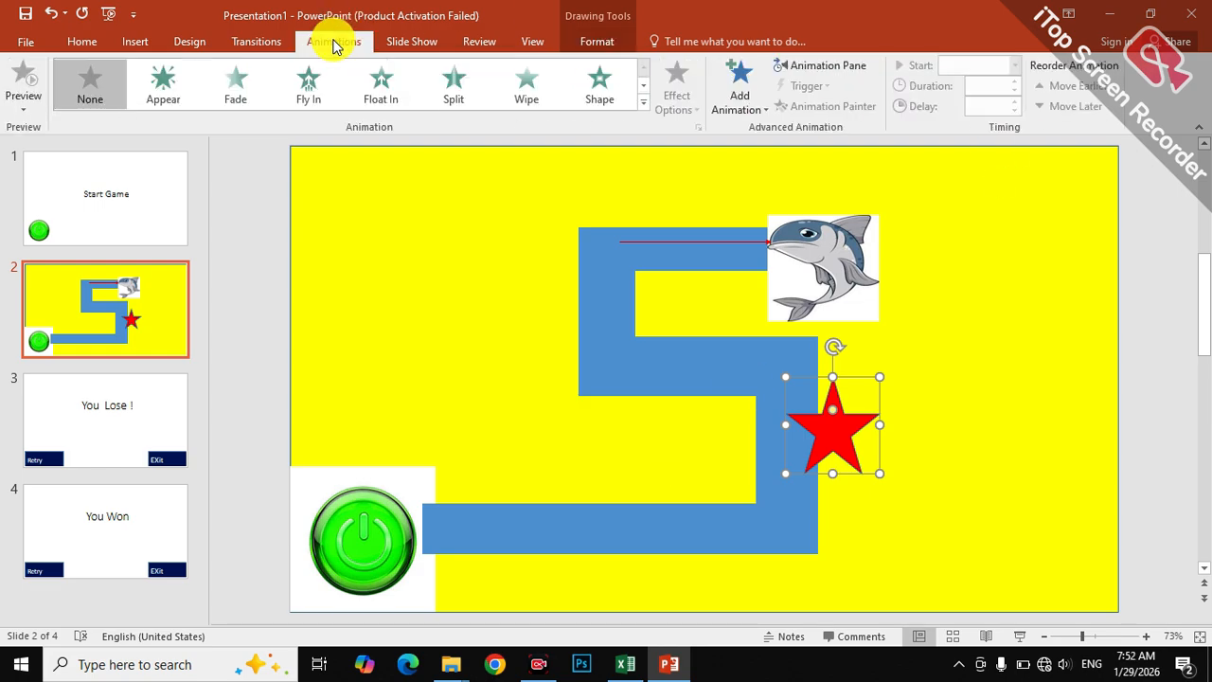
click(645, 104)
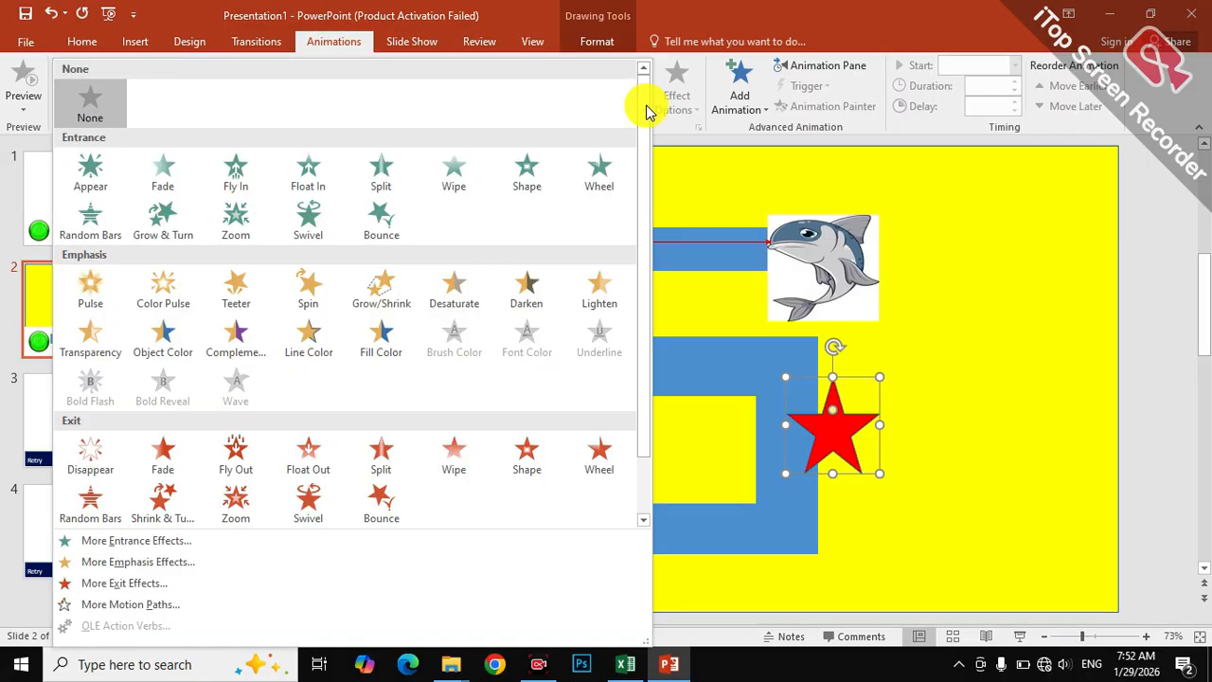
click(334, 296)
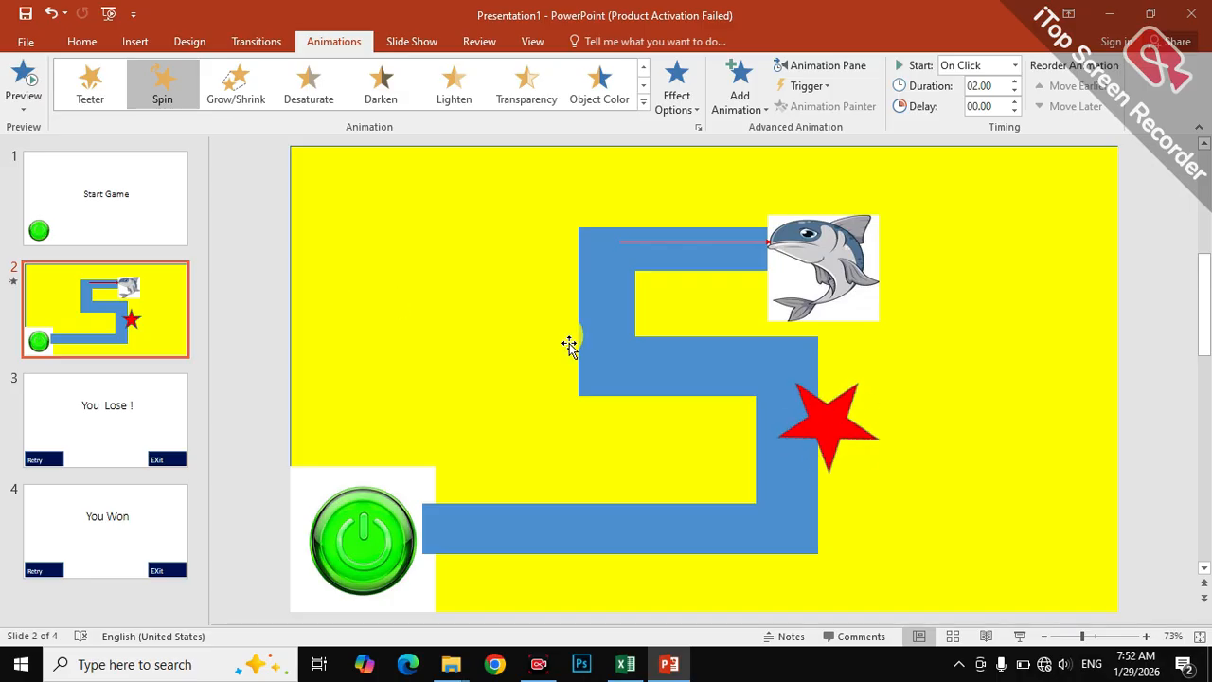
Set the star's Spin timing to start With Previous, last 2 seconds (Medium) and repeat Until End of Slide.
click(841, 66)
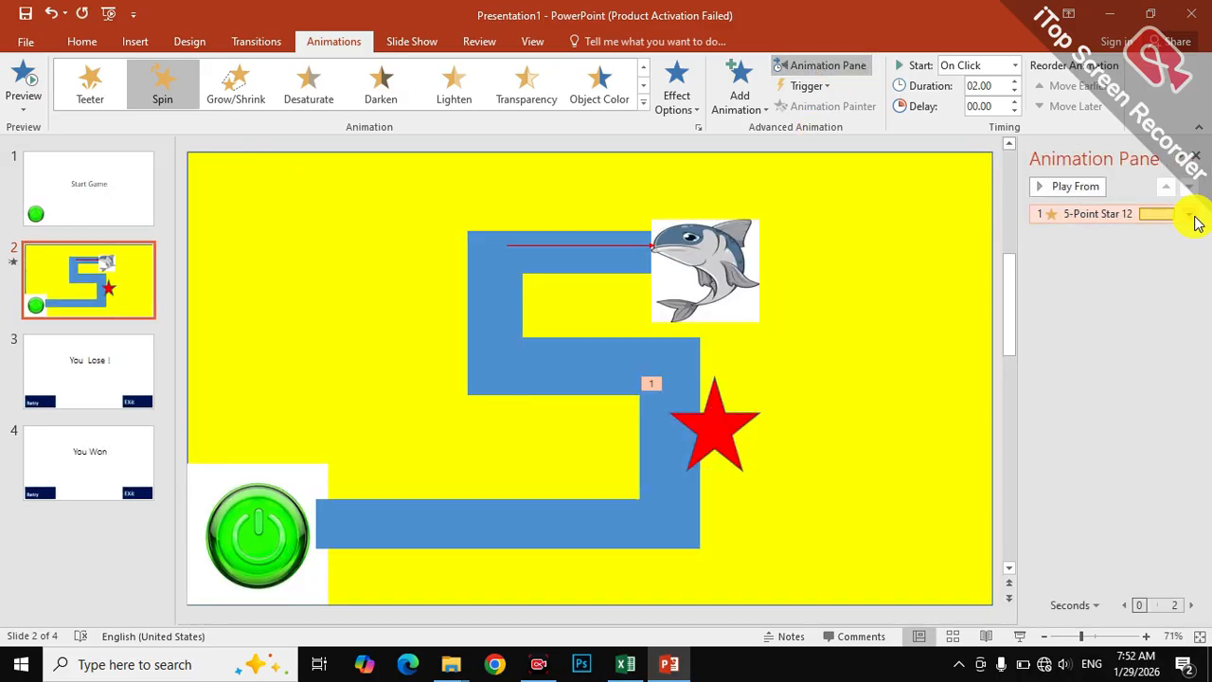
click(1188, 215)
click(1098, 318)
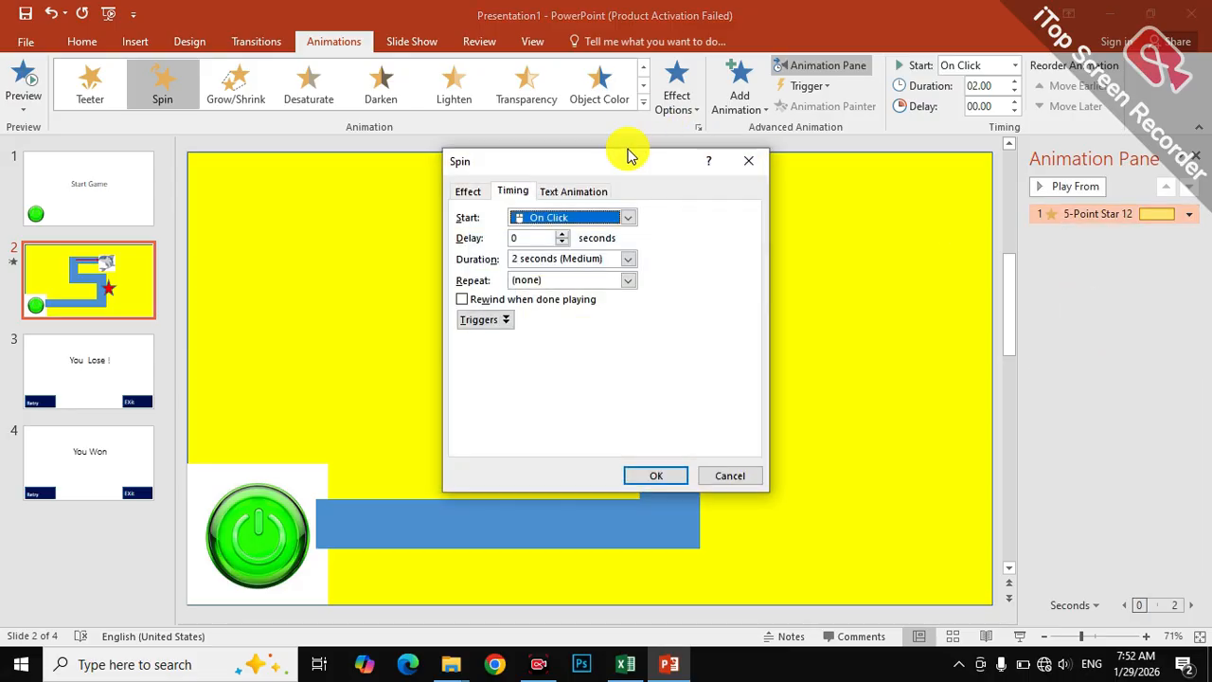
click(628, 217)
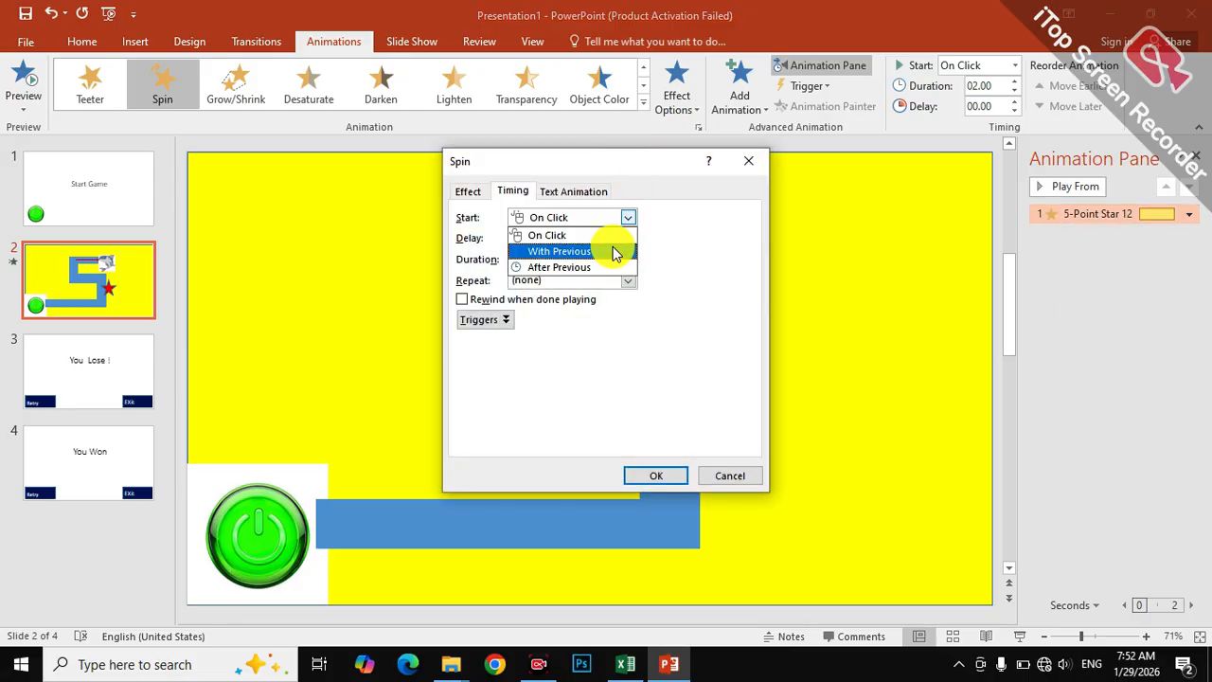
click(616, 251)
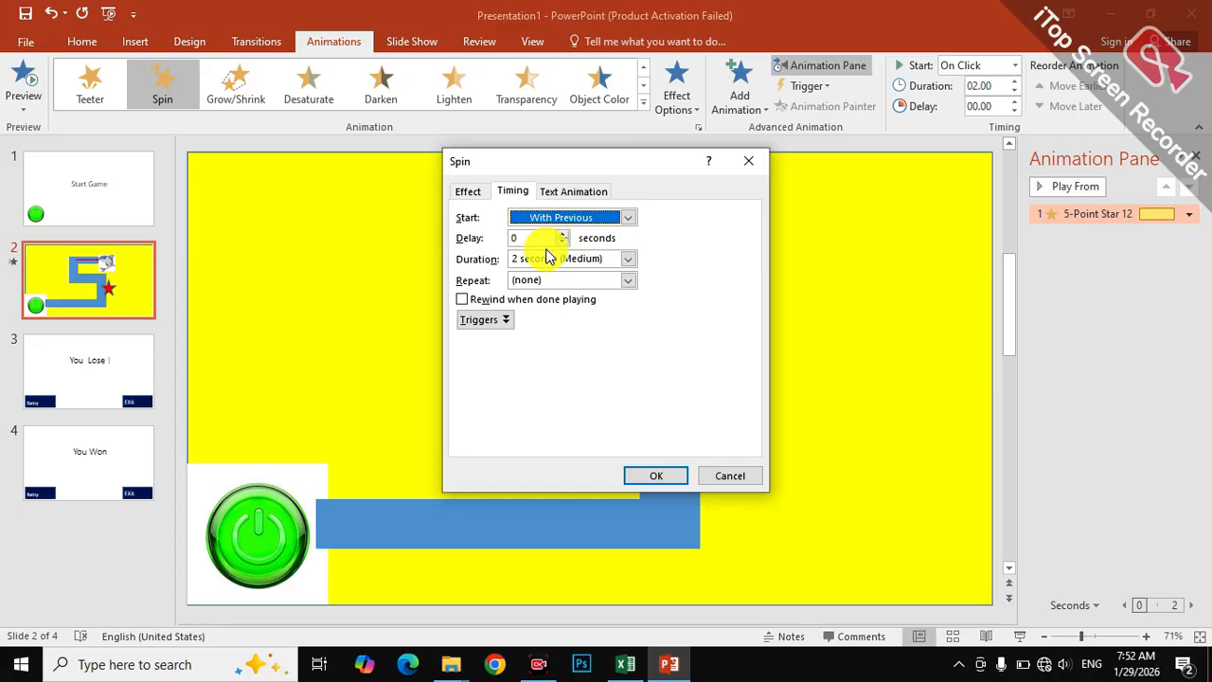
click(629, 260)
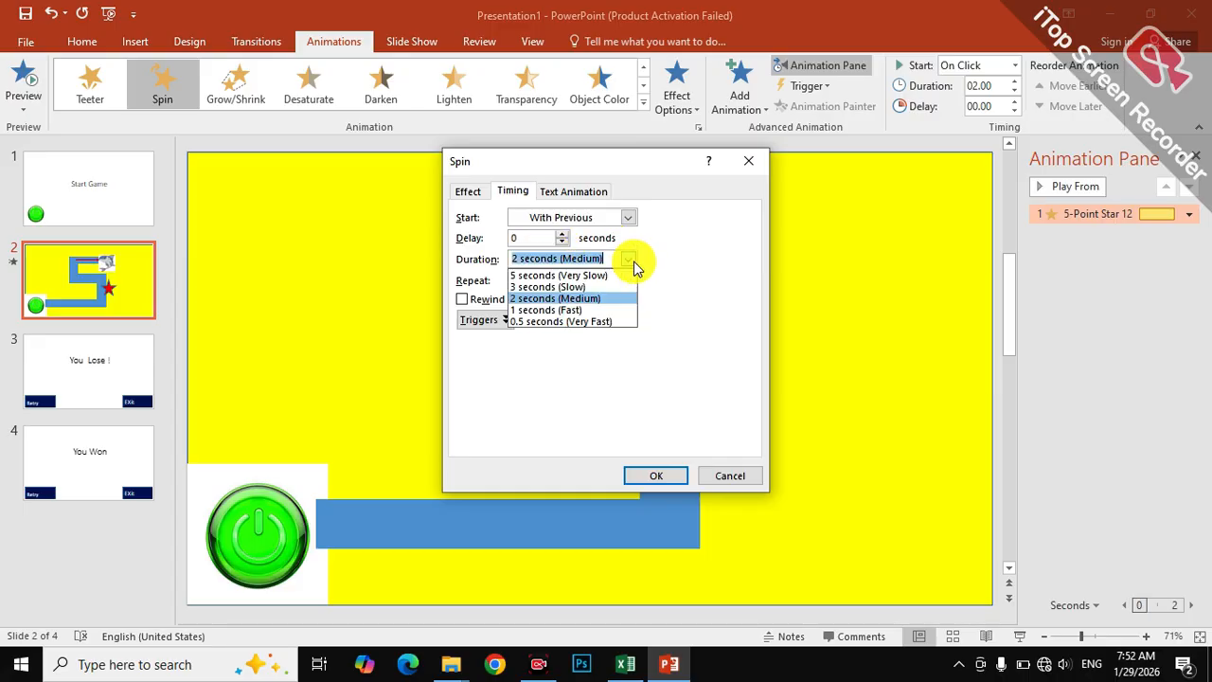
click(598, 299)
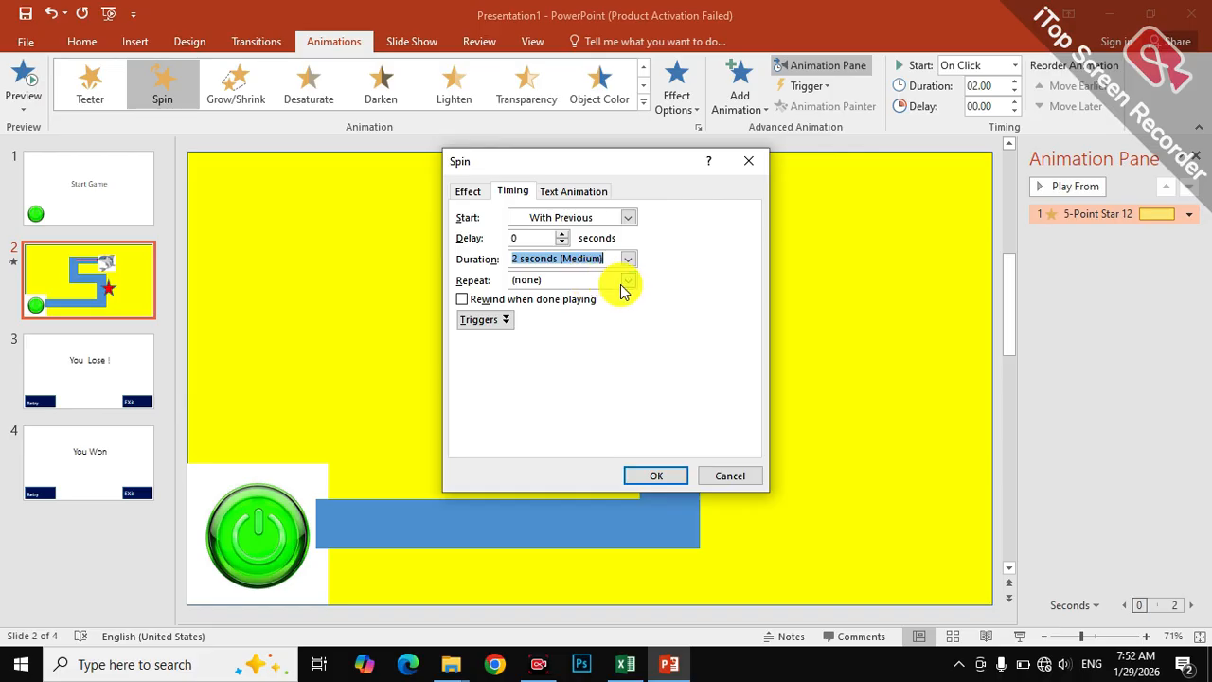
click(629, 281)
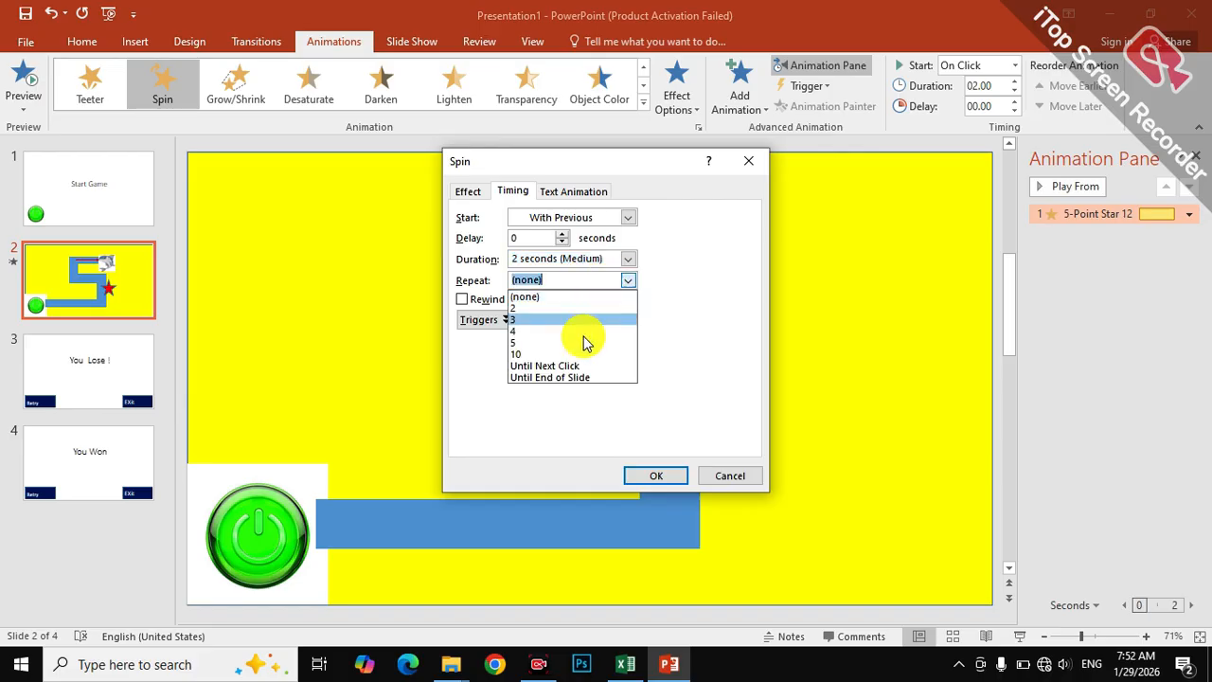
click(559, 379)
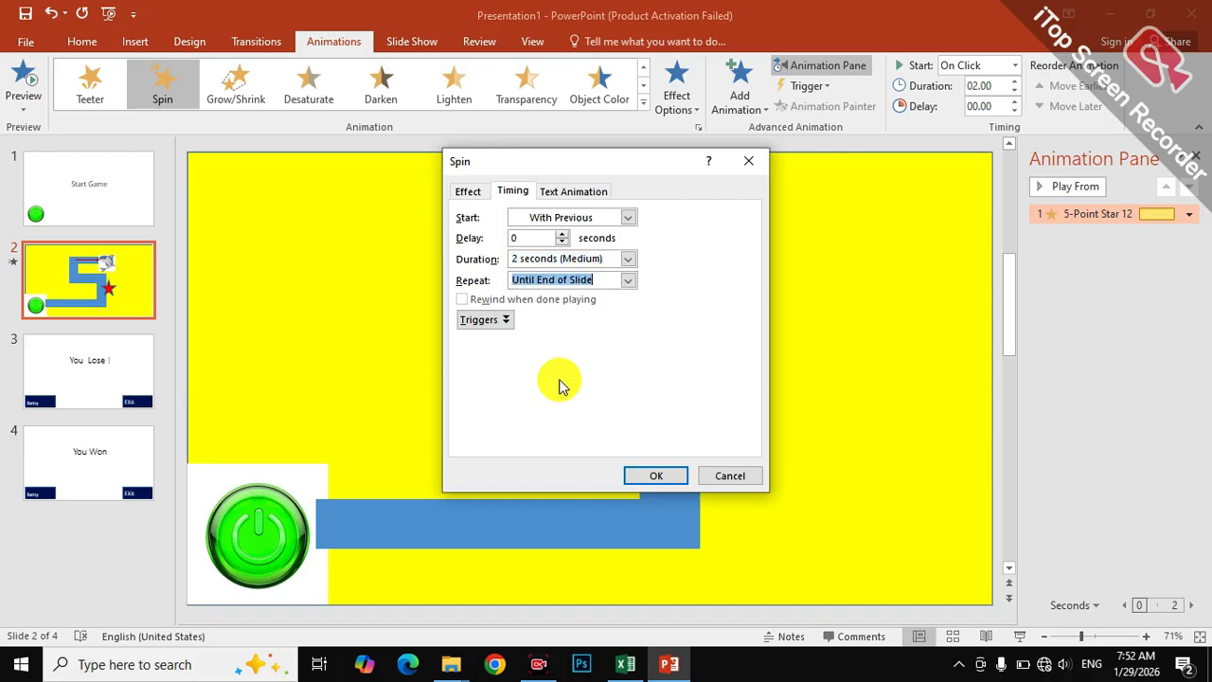
click(639, 475)
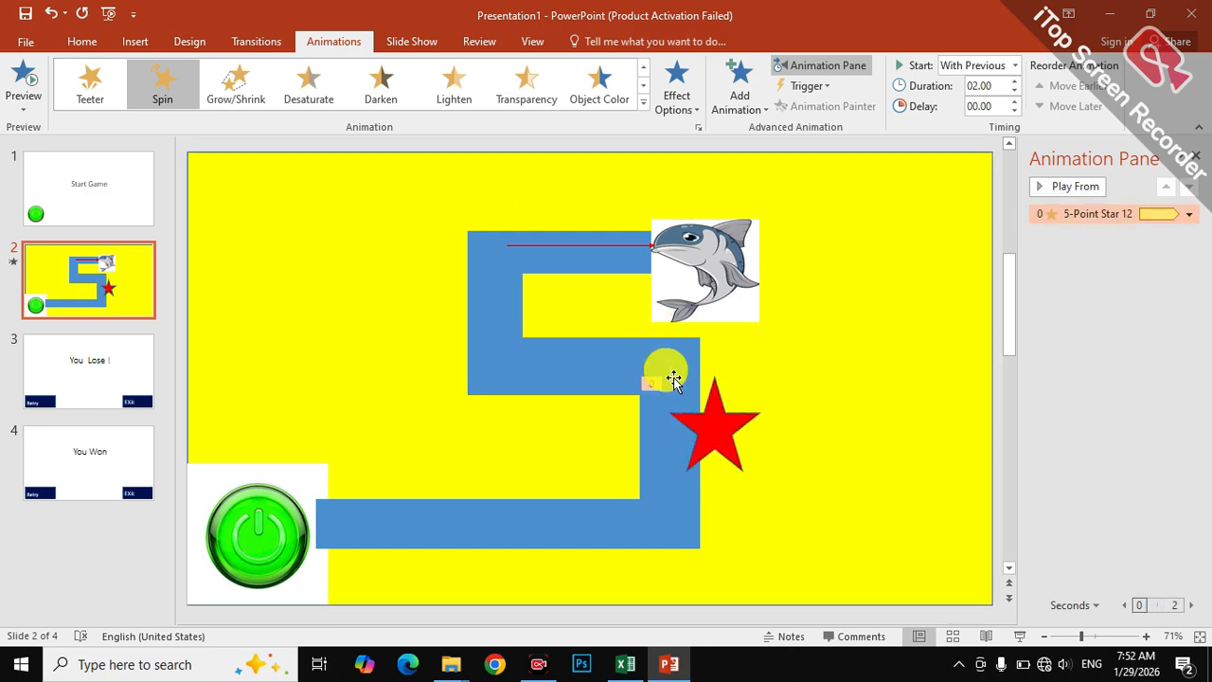
Give the red star a mouse-over action that hyperlinks to Next Slide.
click(726, 437)
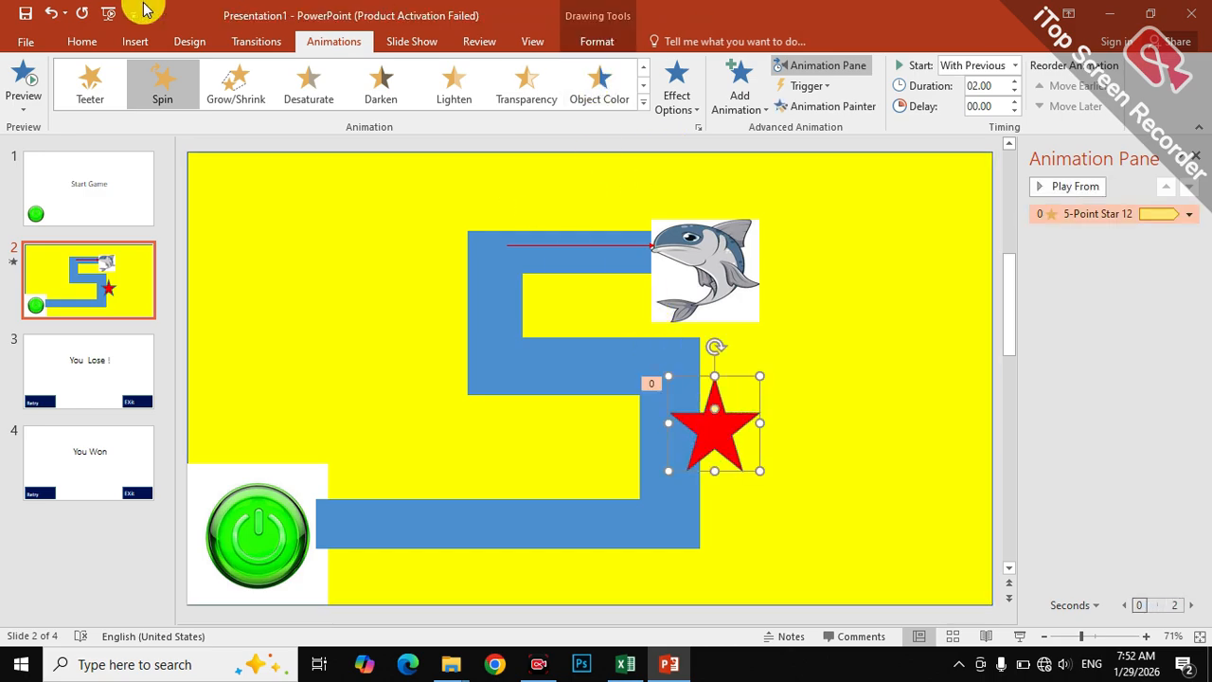
click(133, 45)
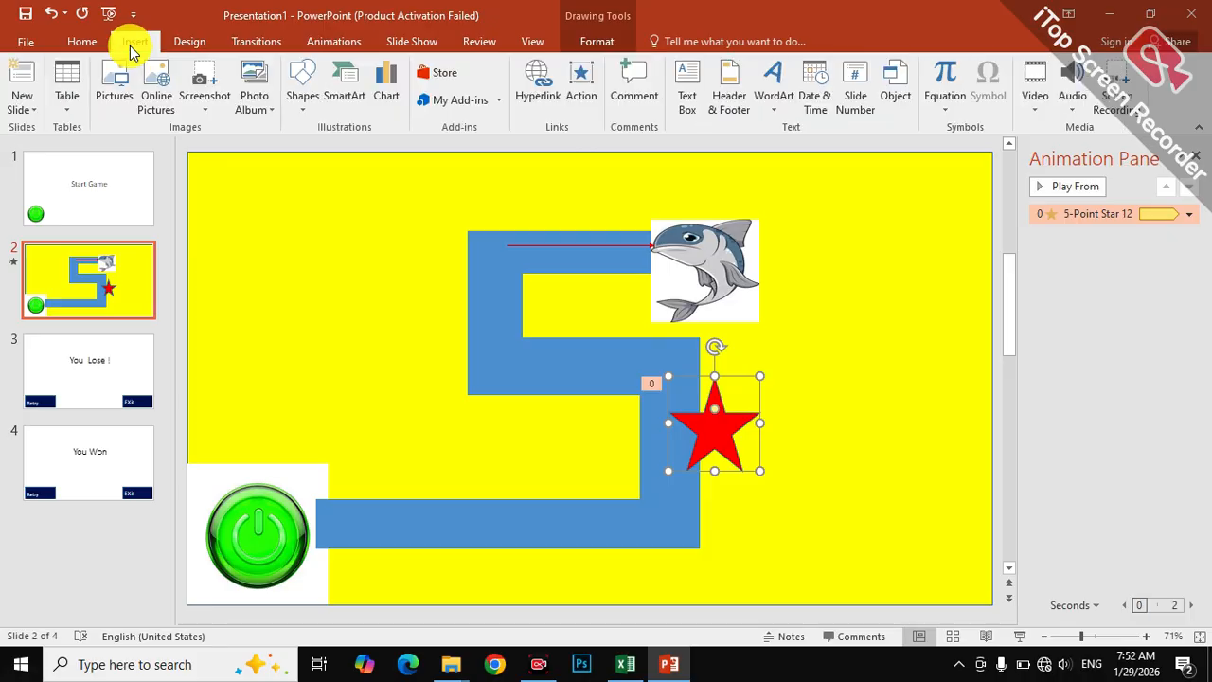
click(582, 92)
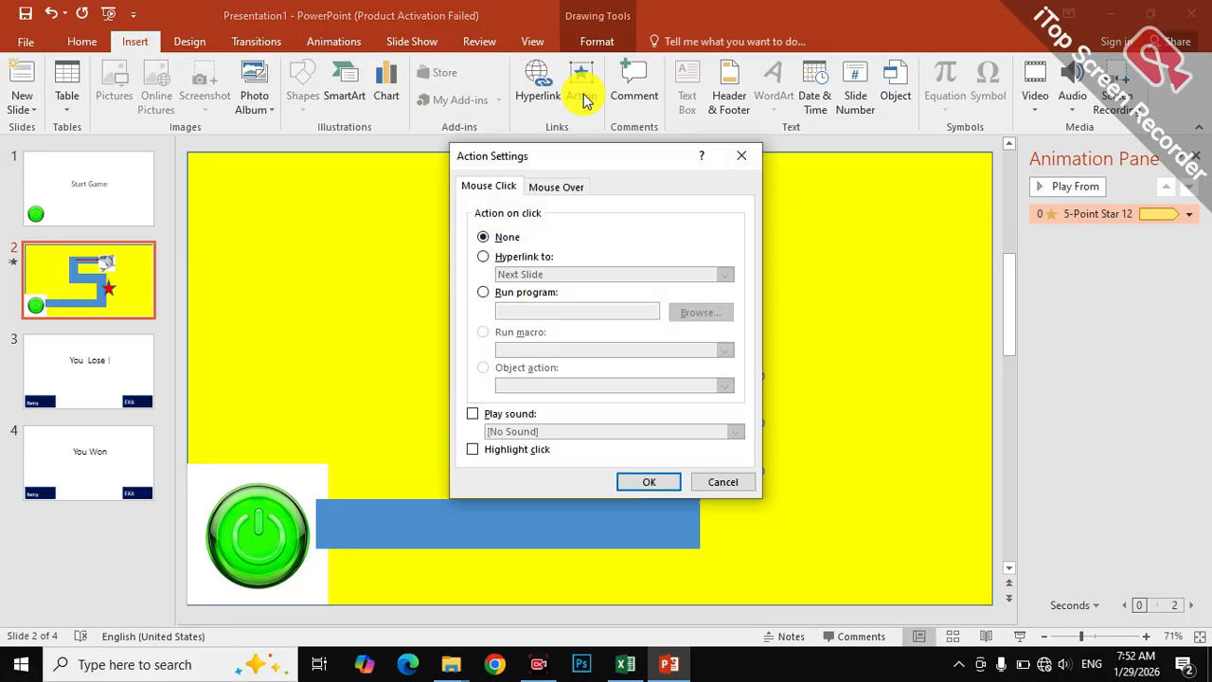
click(549, 187)
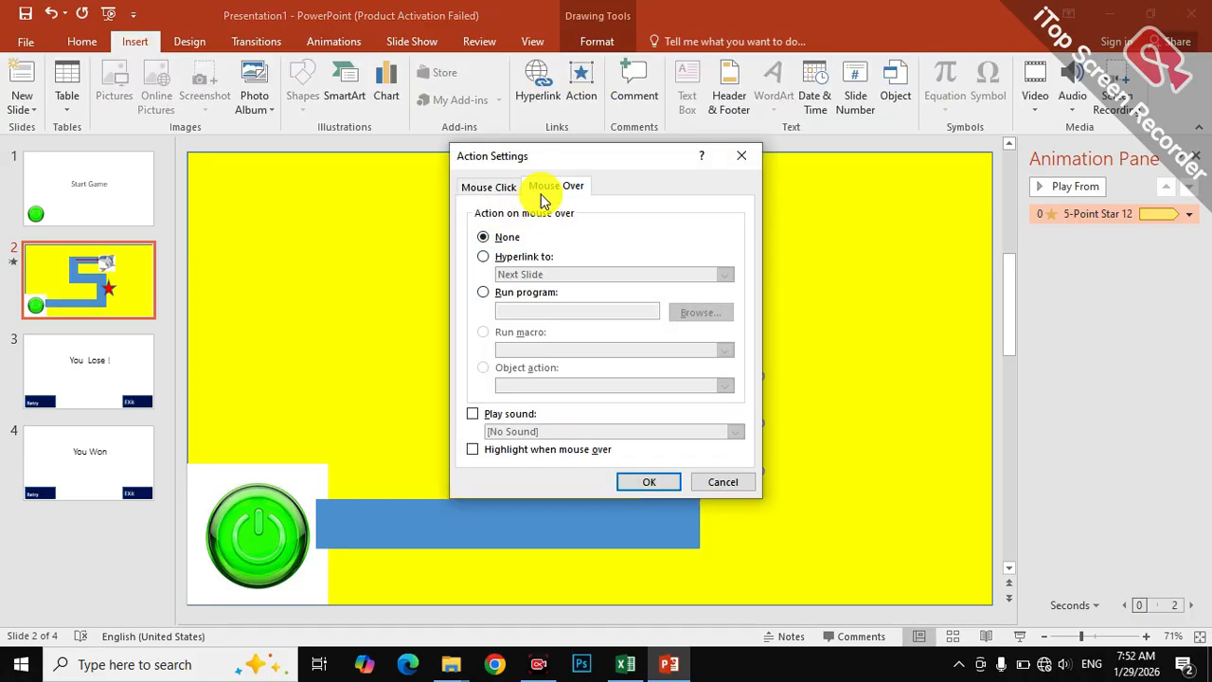
click(484, 257)
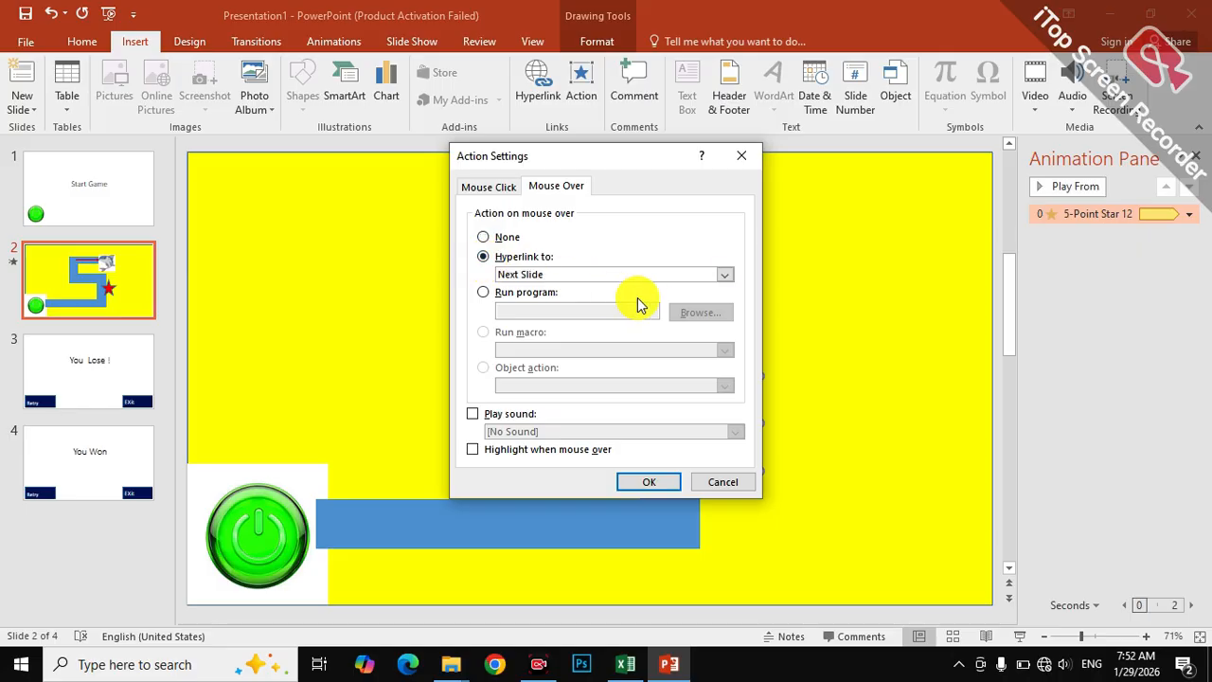
click(643, 483)
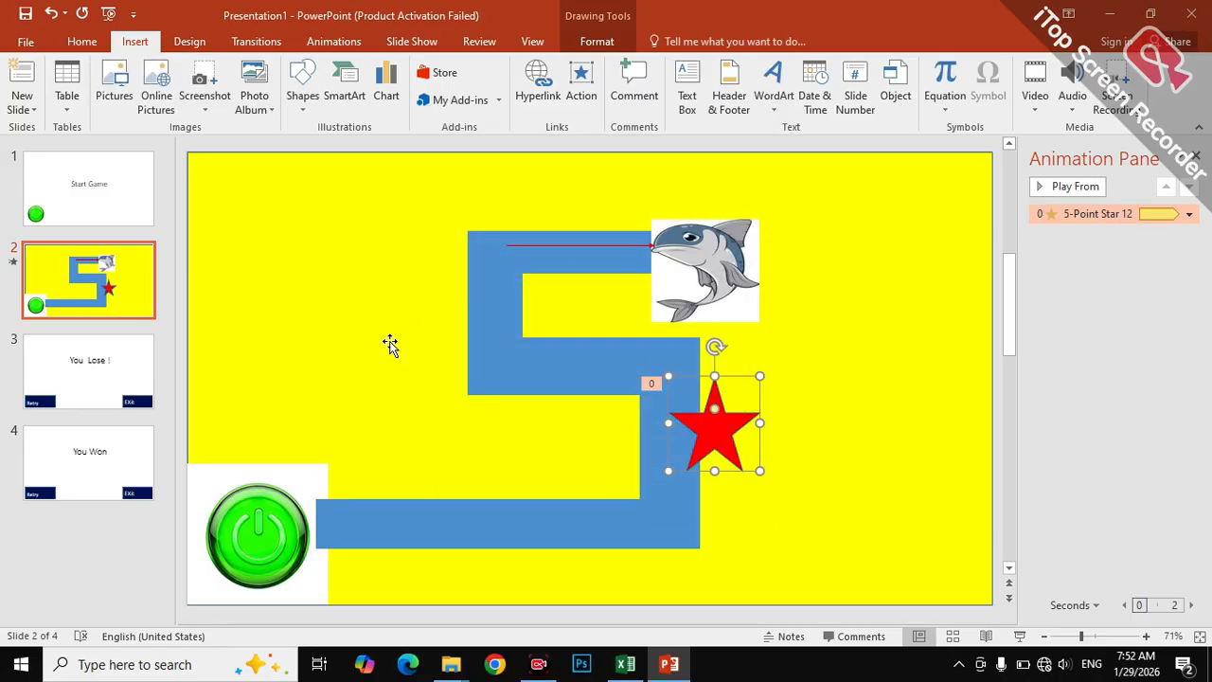
Give the green power button on slide 1 a mouse-click action that hyperlinks to Next Slide, and return to slide 2.
click(111, 211)
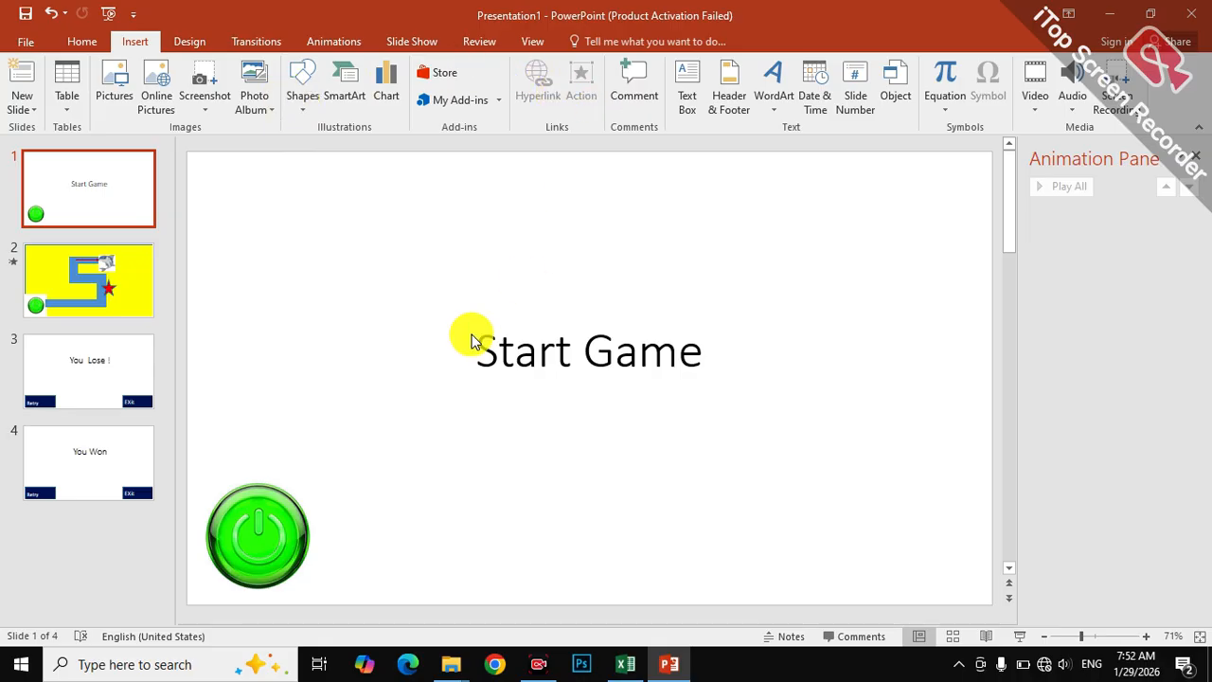
click(512, 381)
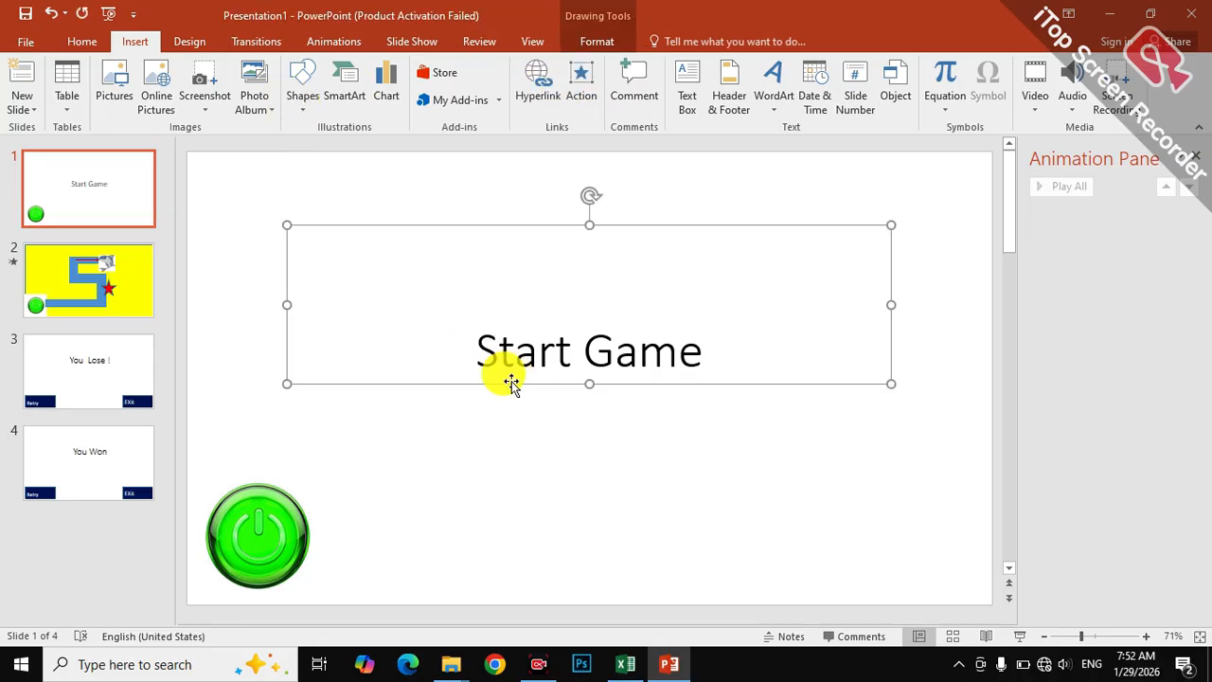
click(274, 535)
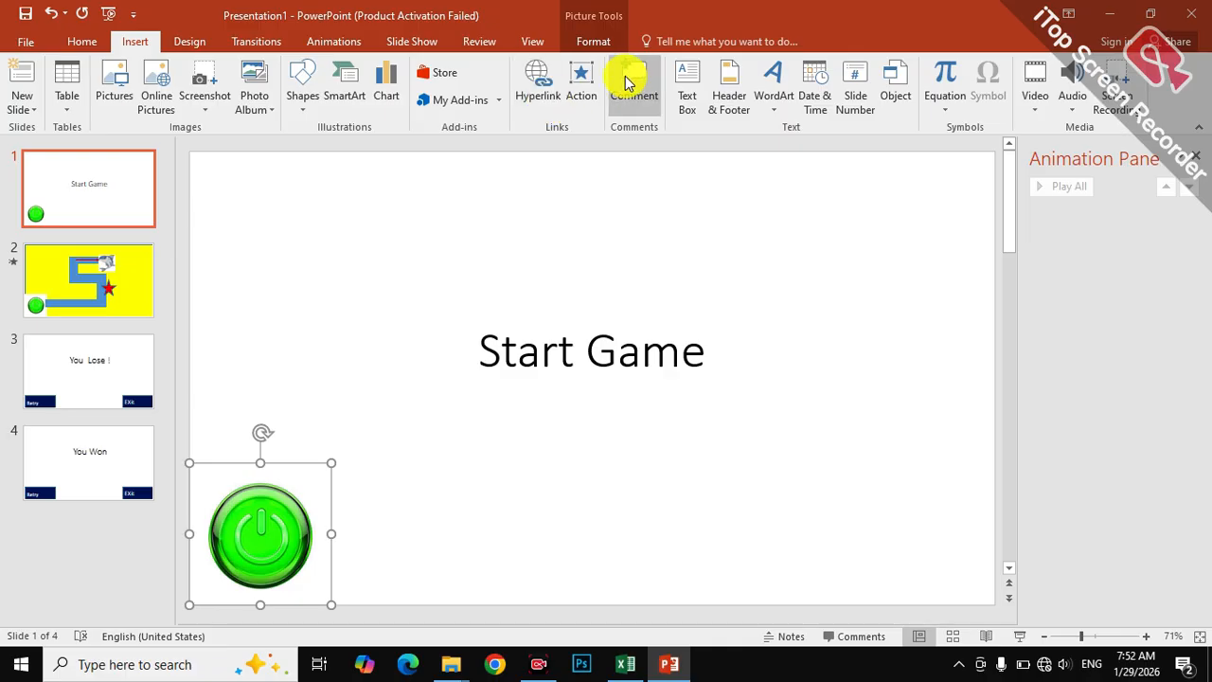
click(578, 87)
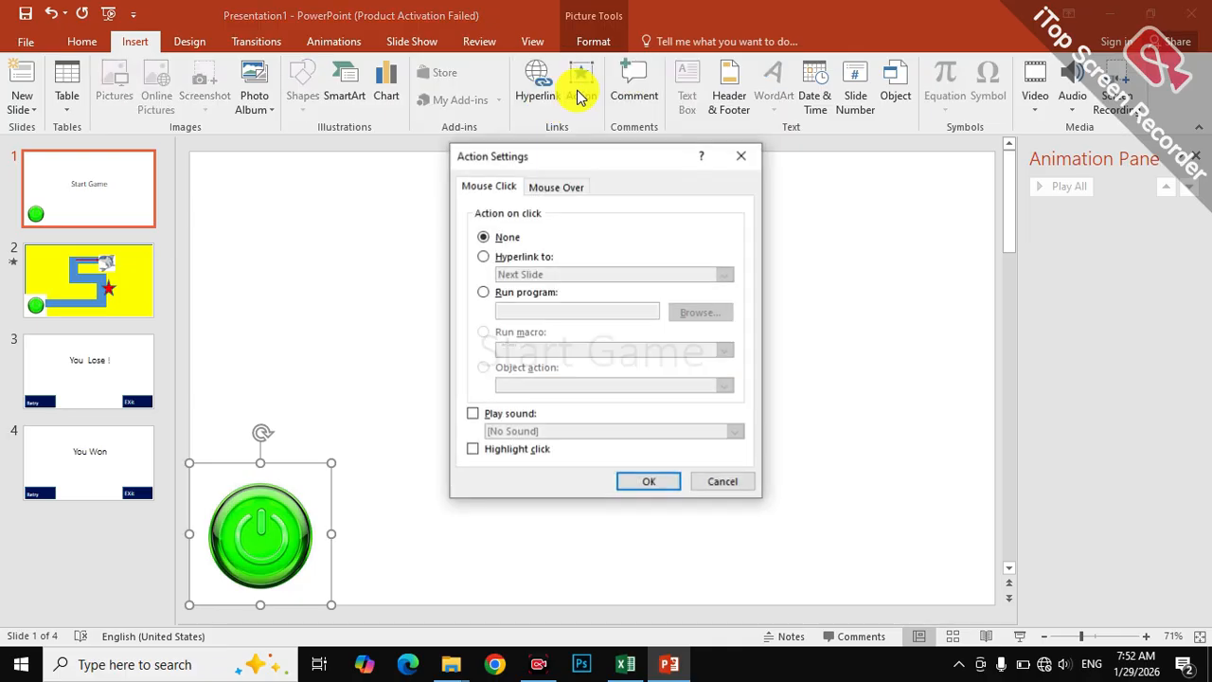
click(517, 258)
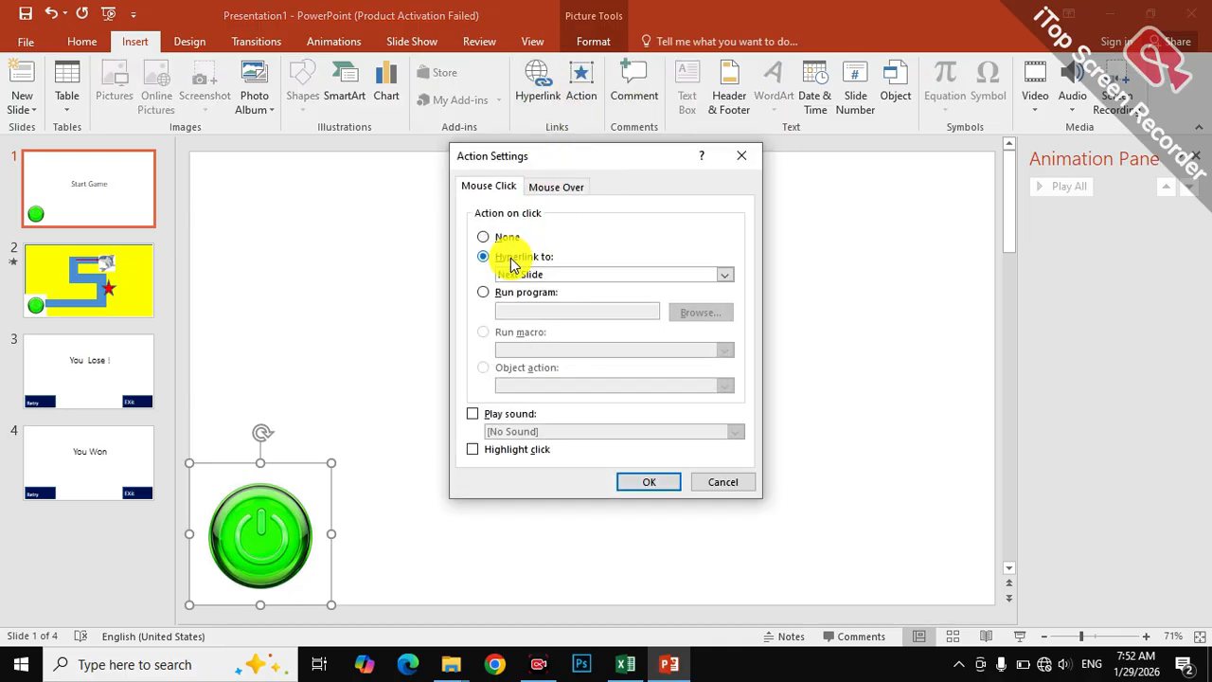
click(644, 482)
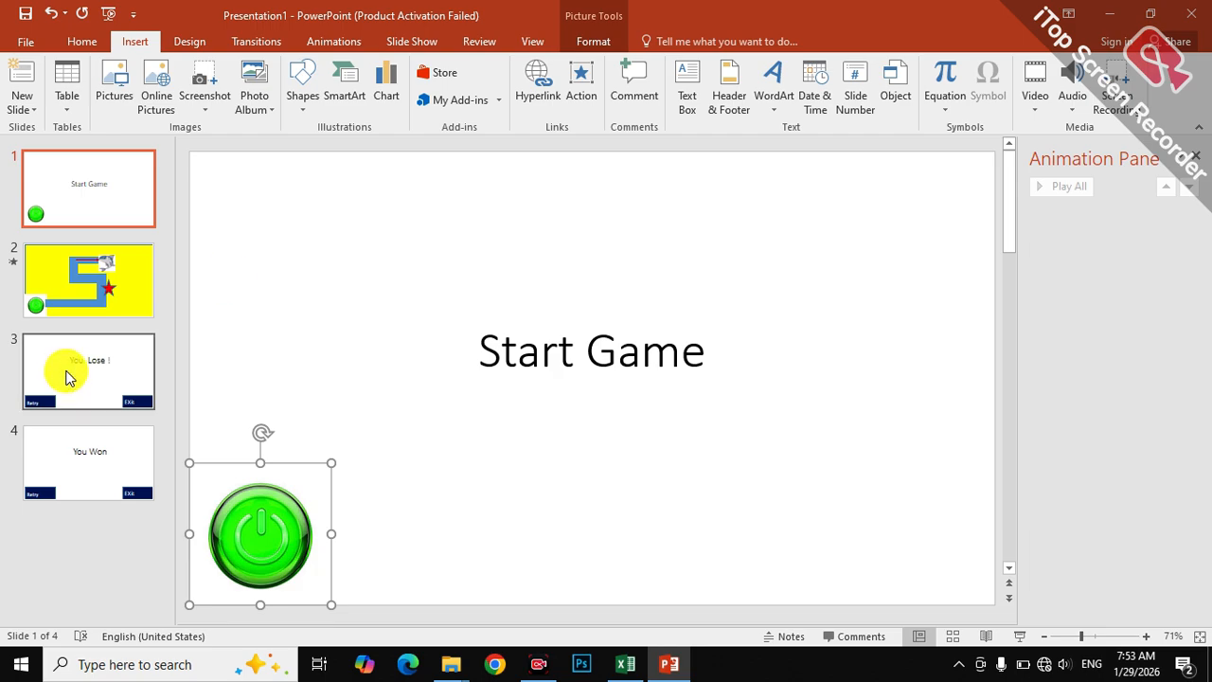
click(130, 300)
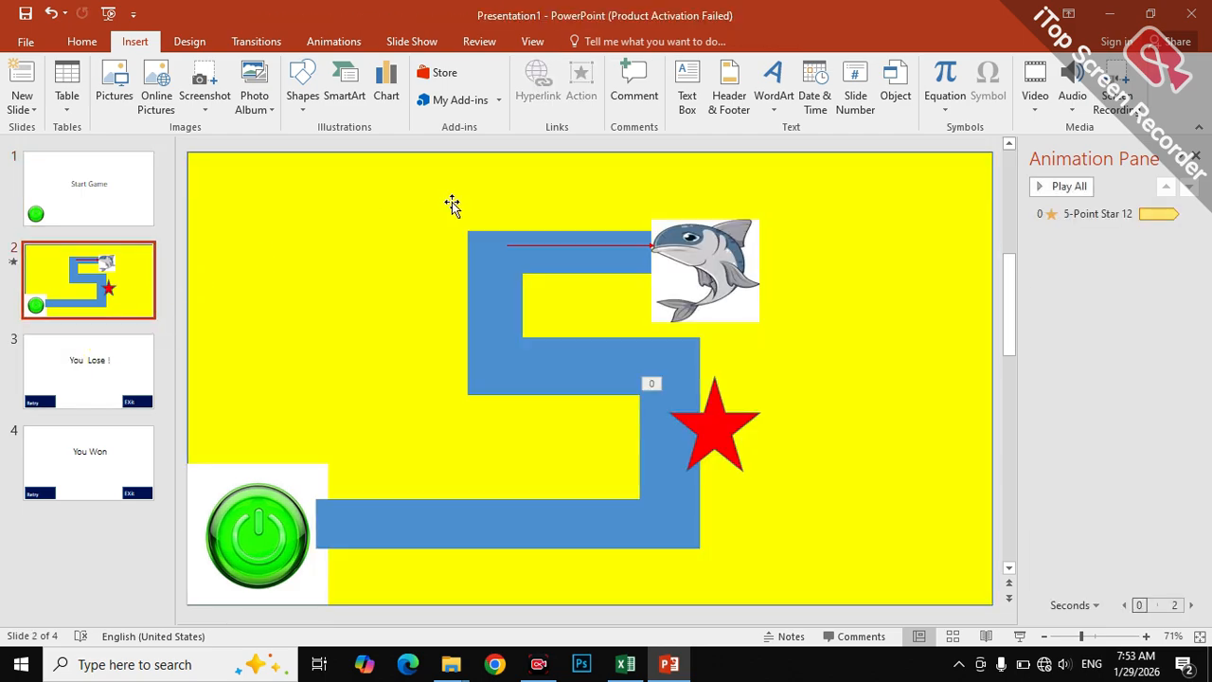
Give the yellow background shape on slide 2 a mouse-over action that hyperlinks to slide 3, "You Lose !".
click(489, 185)
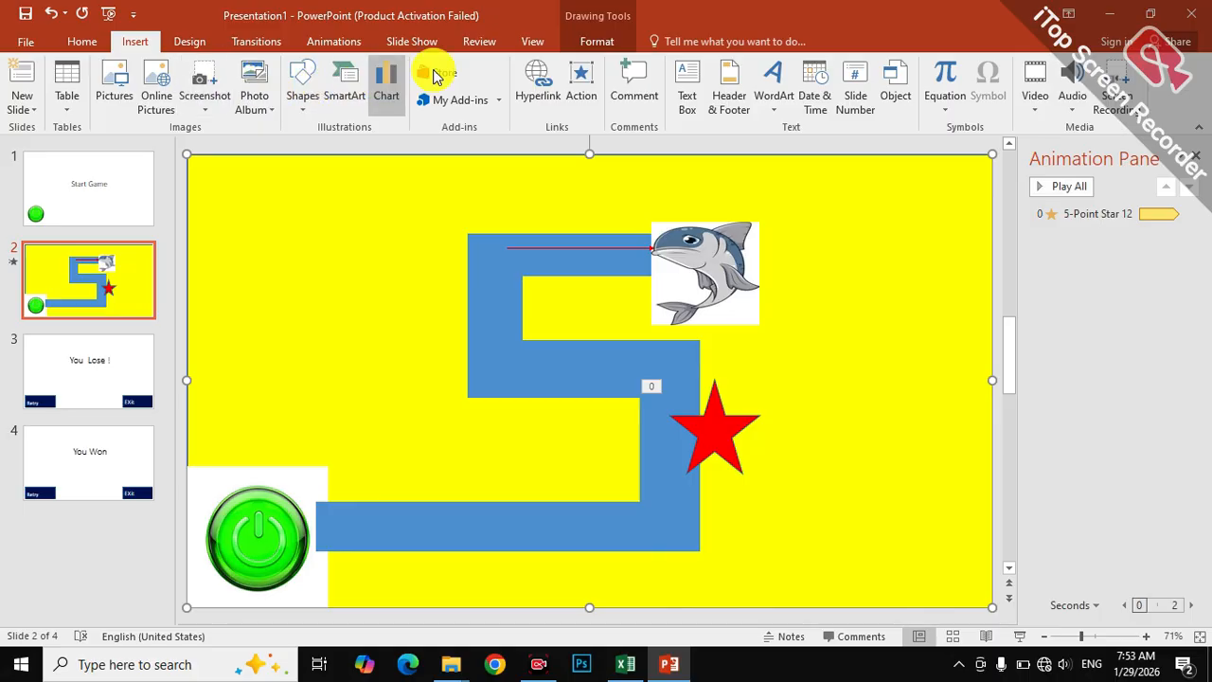
click(584, 85)
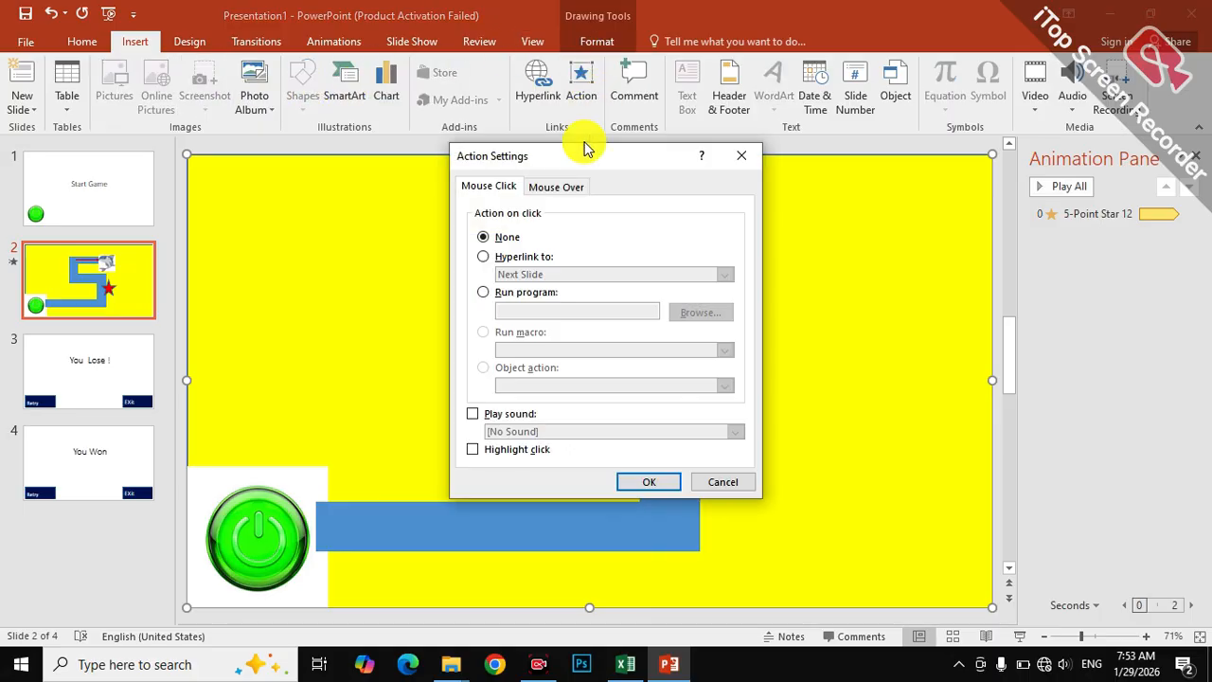
click(556, 187)
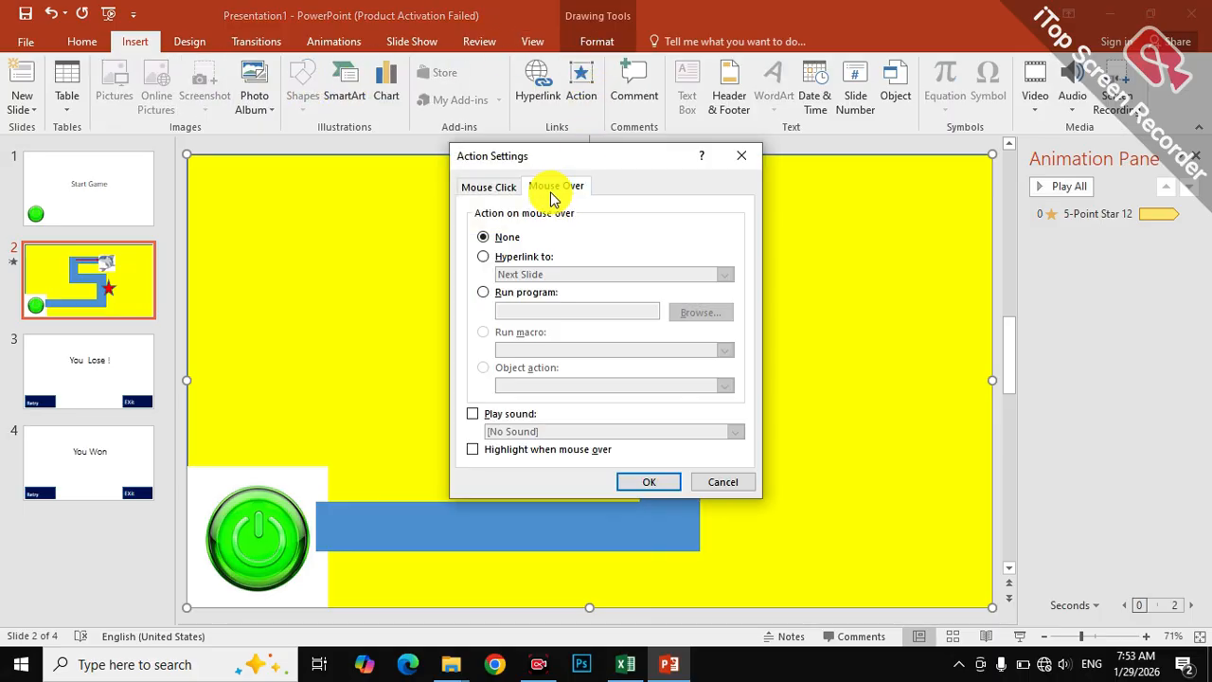
click(496, 265)
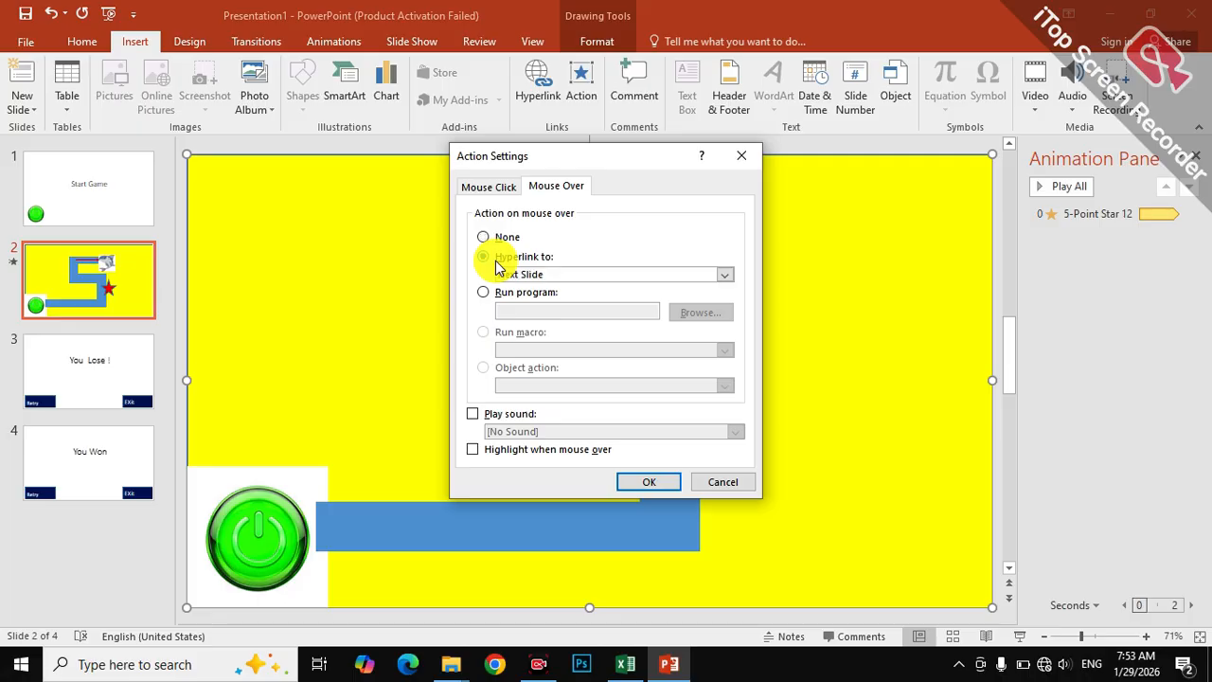
click(725, 275)
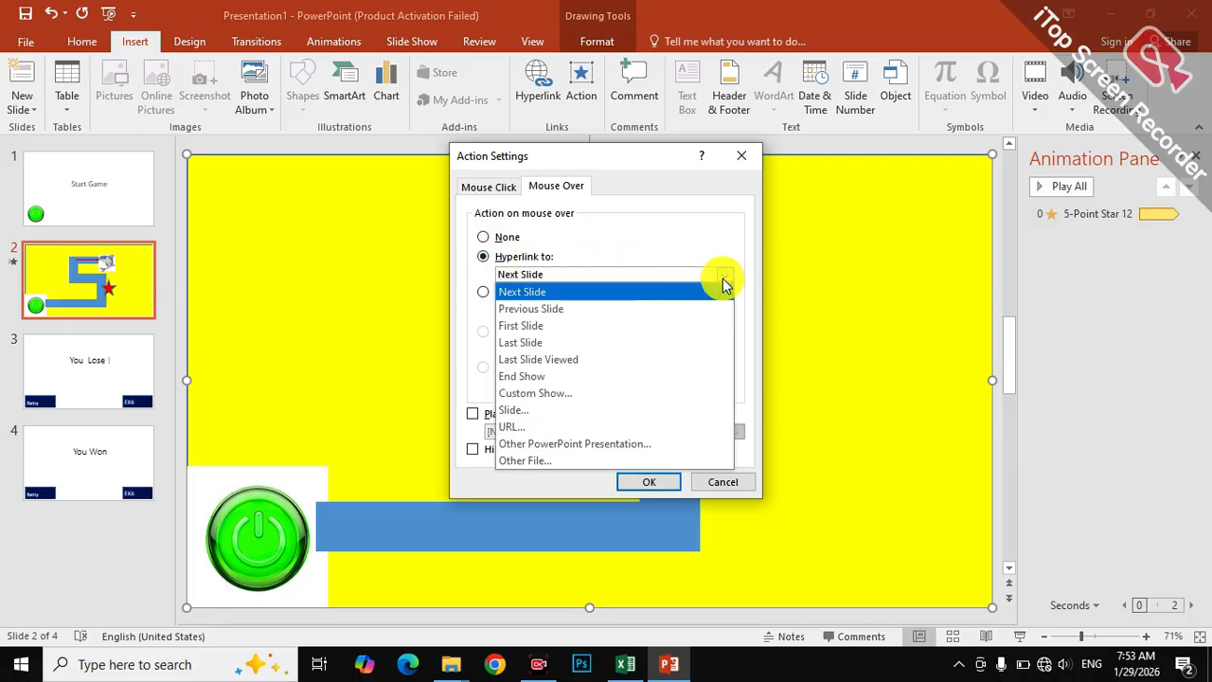
click(648, 411)
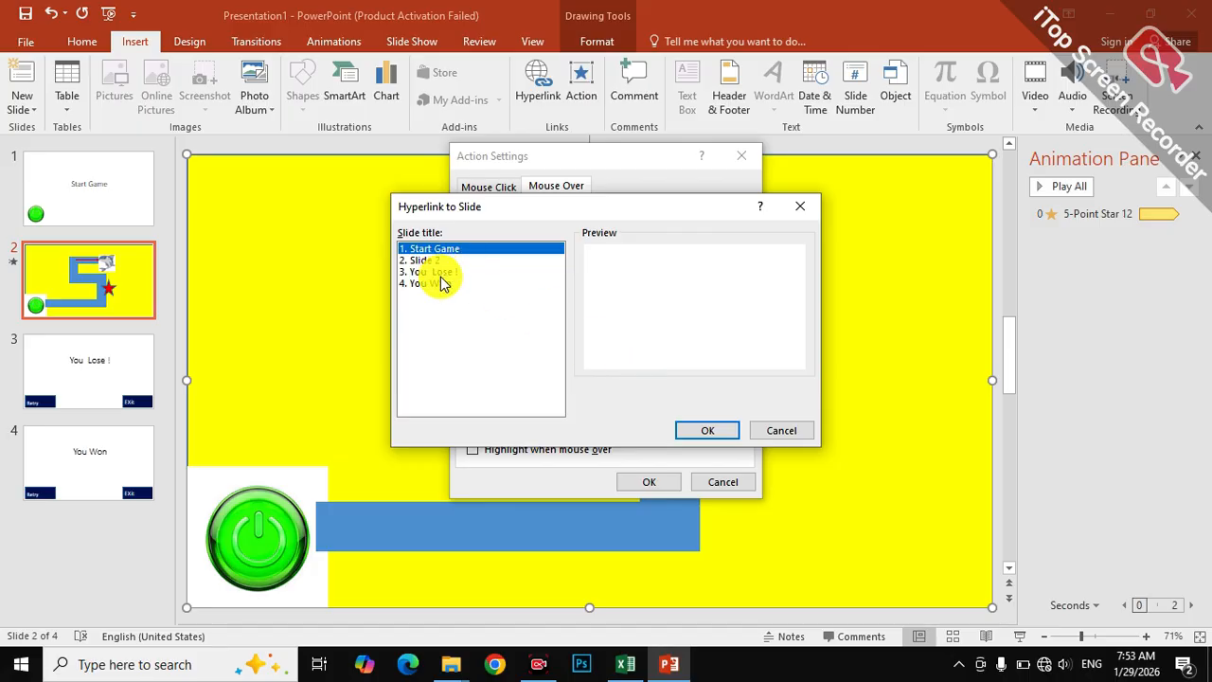
click(440, 273)
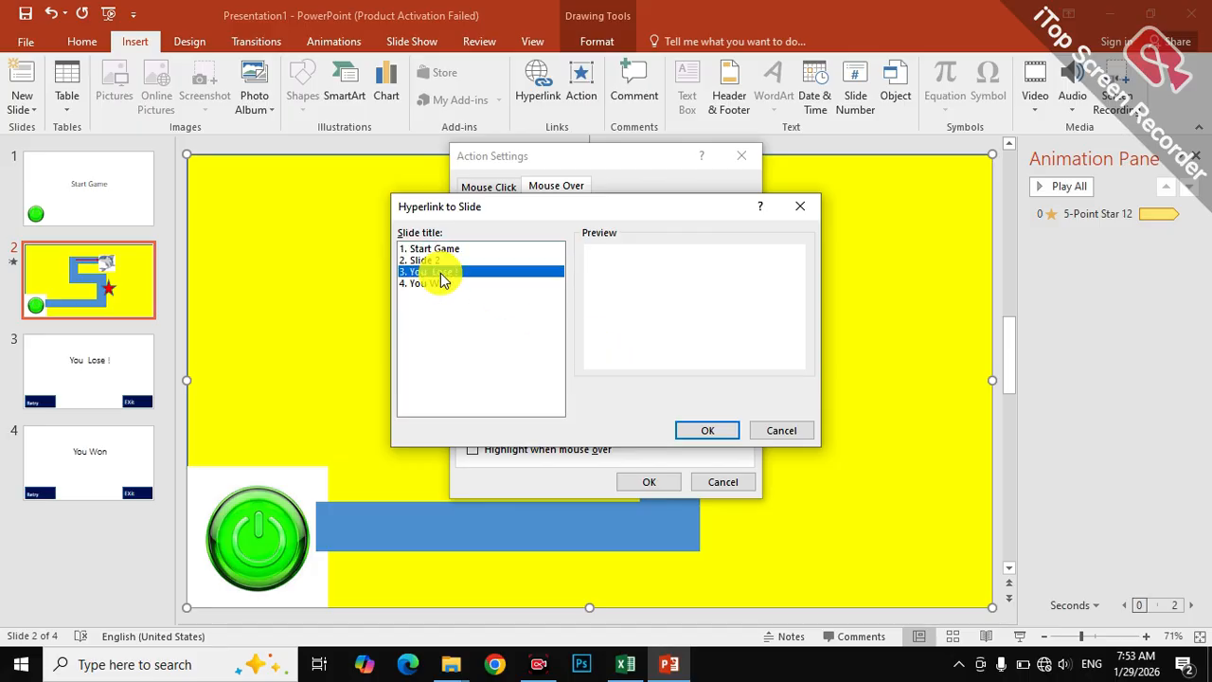
click(707, 439)
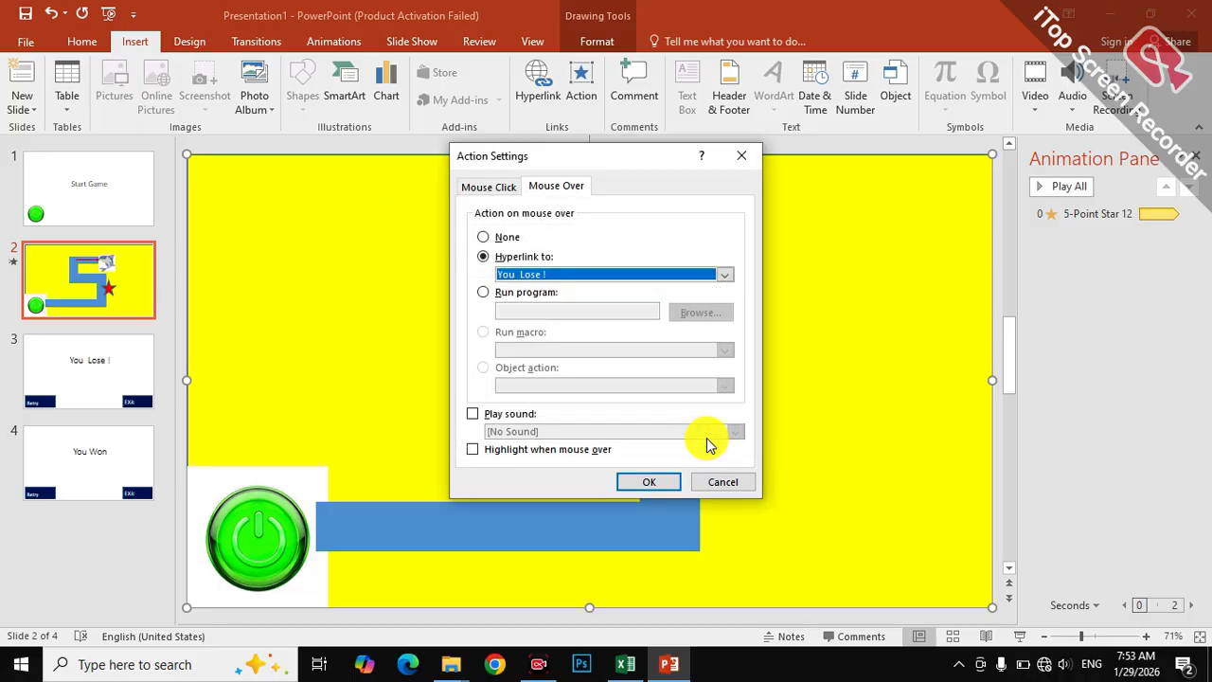
click(651, 482)
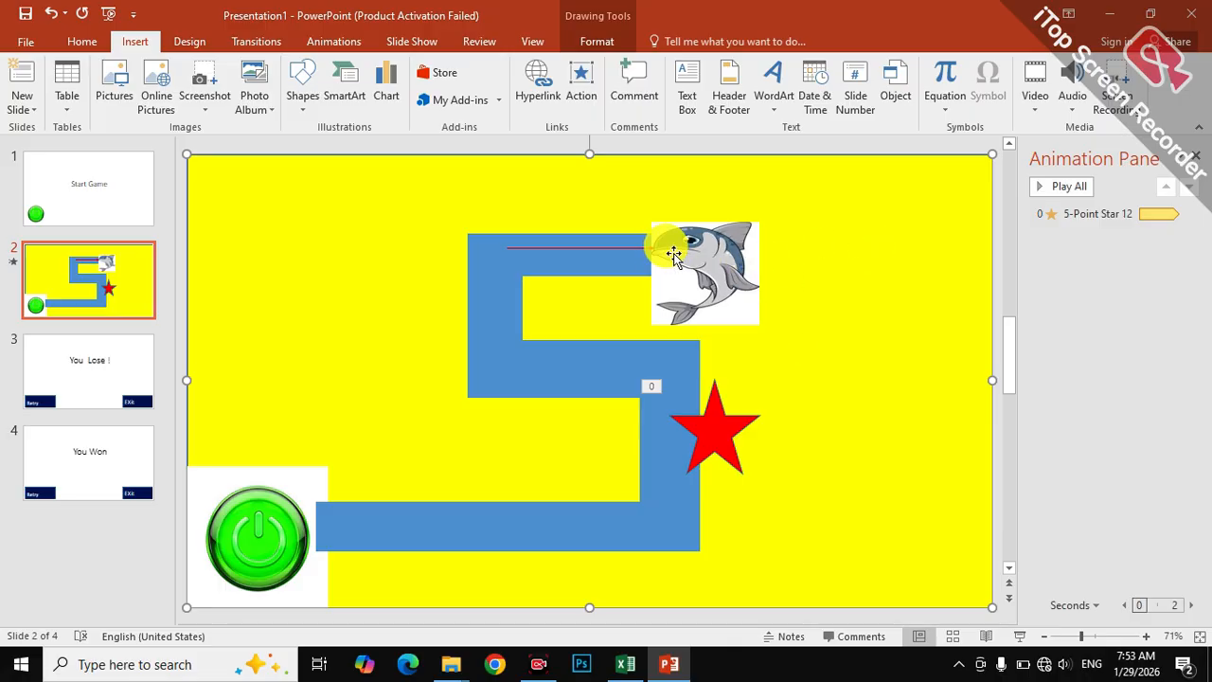
Set the outline weight of the red arrow pointing at the fish to 4½ pt.
click(644, 245)
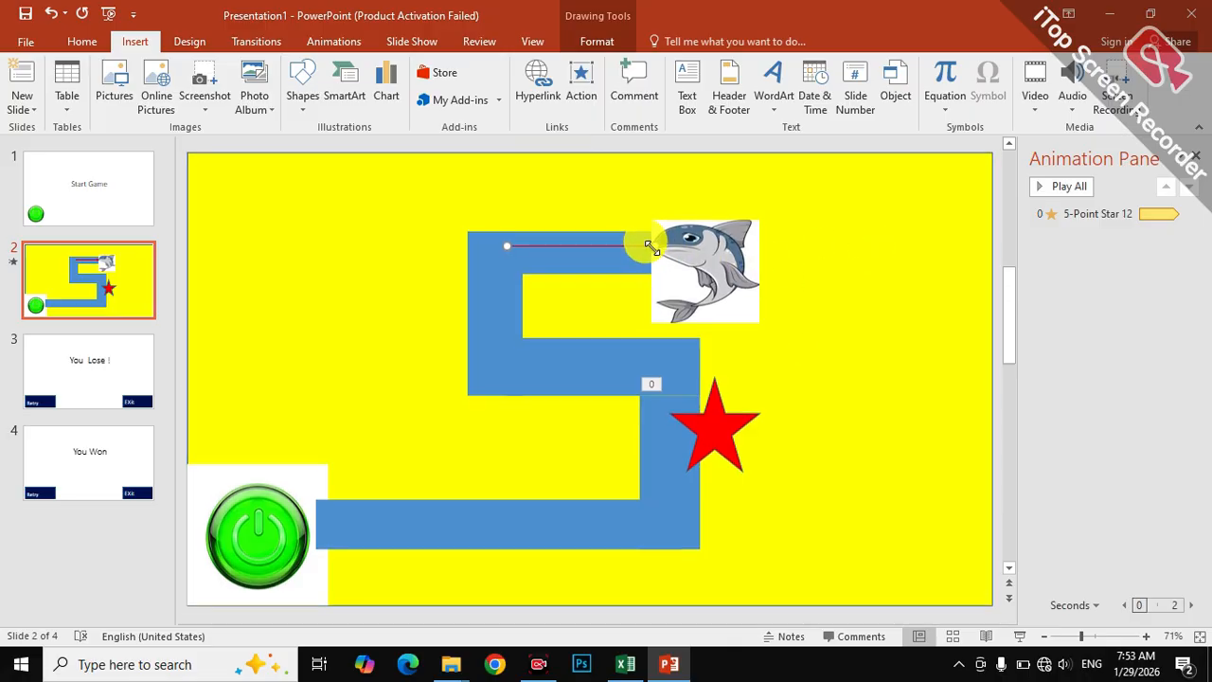
click(599, 48)
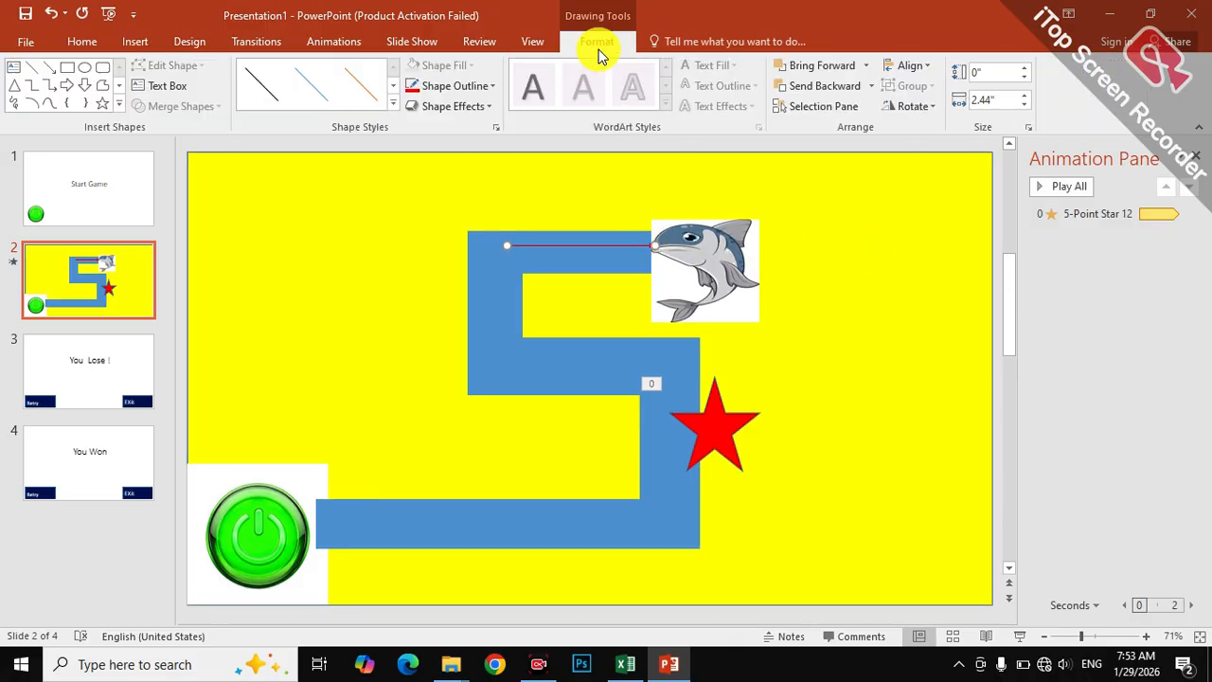
click(490, 85)
mouse_move(511, 314)
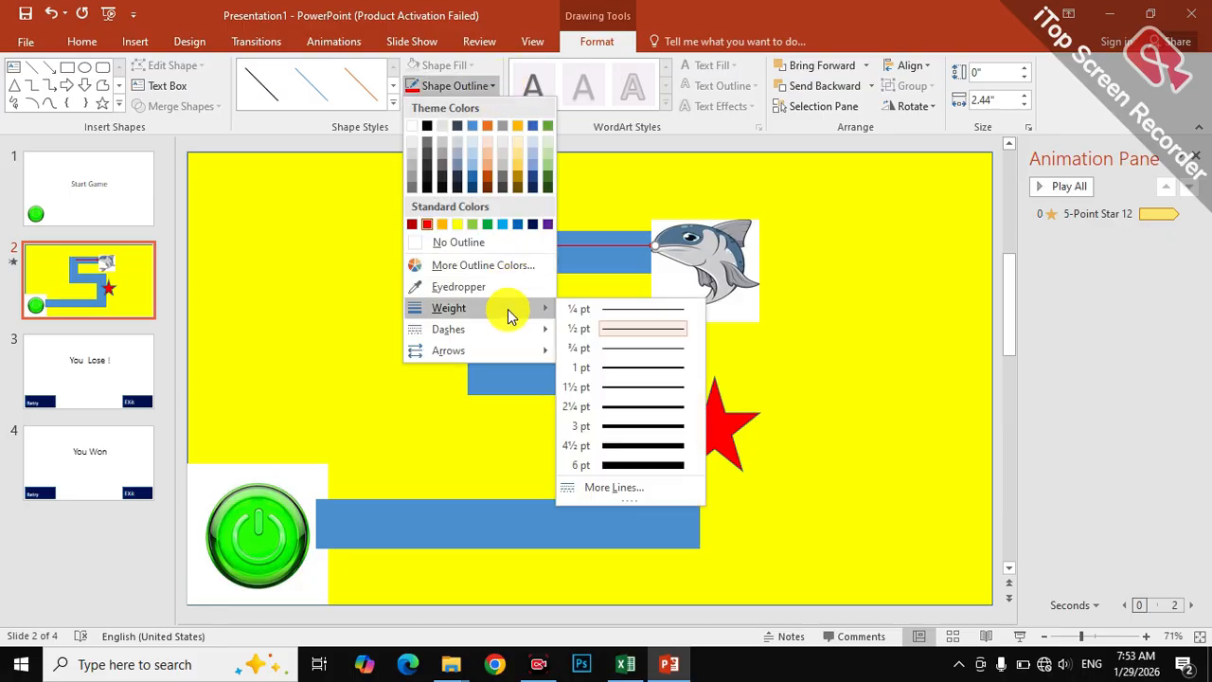
click(633, 445)
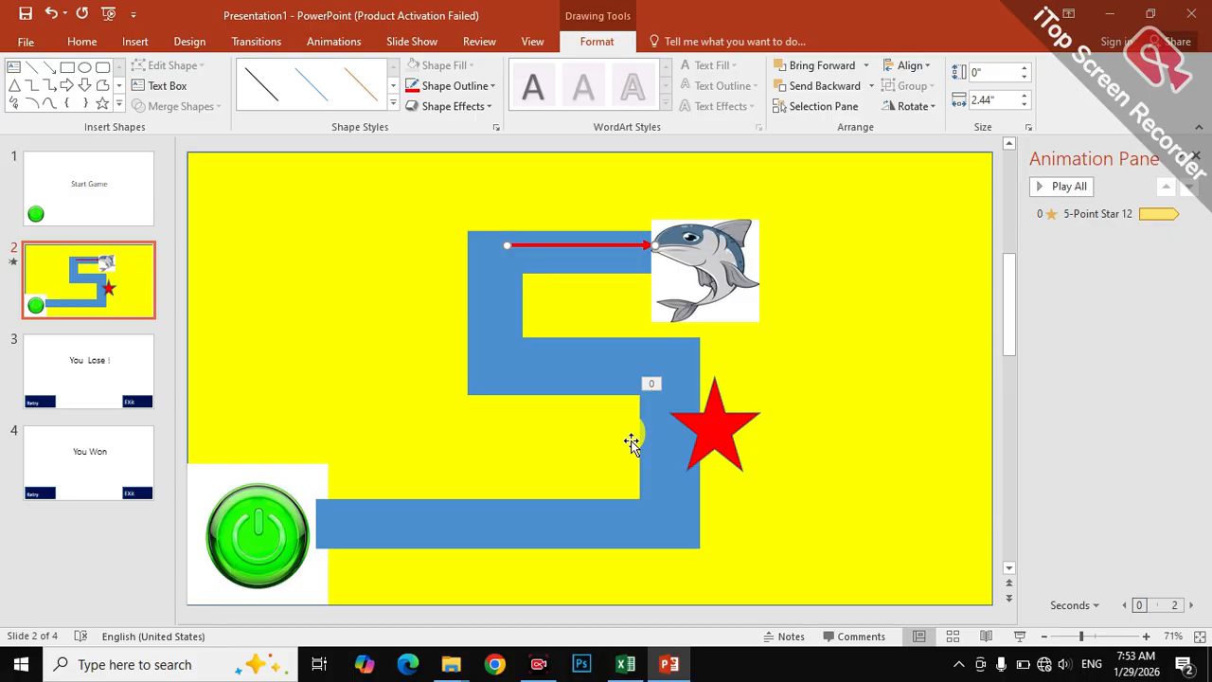
click(901, 438)
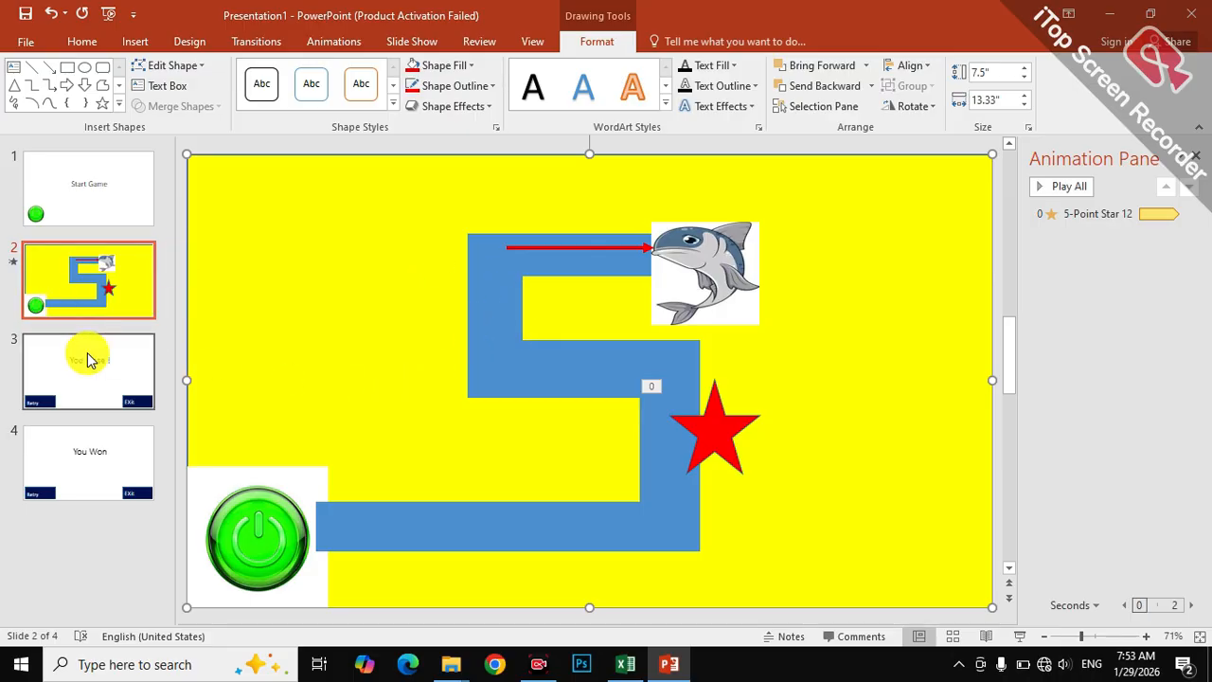
Give the Retry rectangle on slide 3 a mouse-click action that hyperlinks to Slide 2.
click(96, 387)
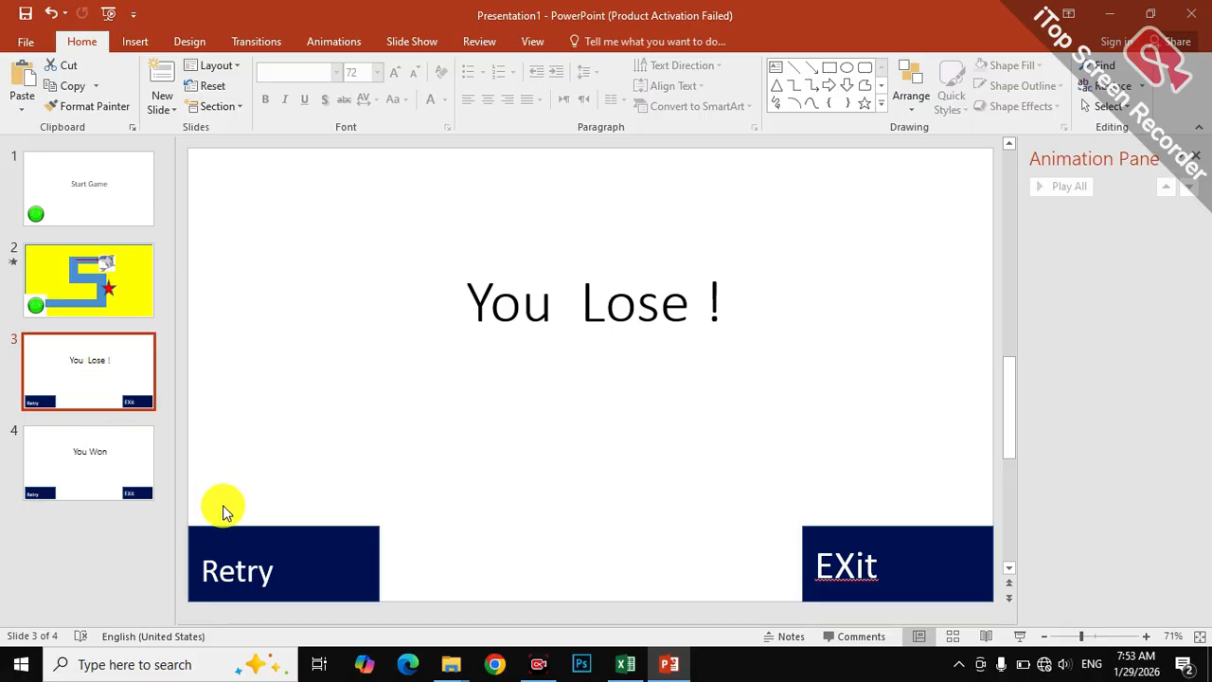
click(351, 573)
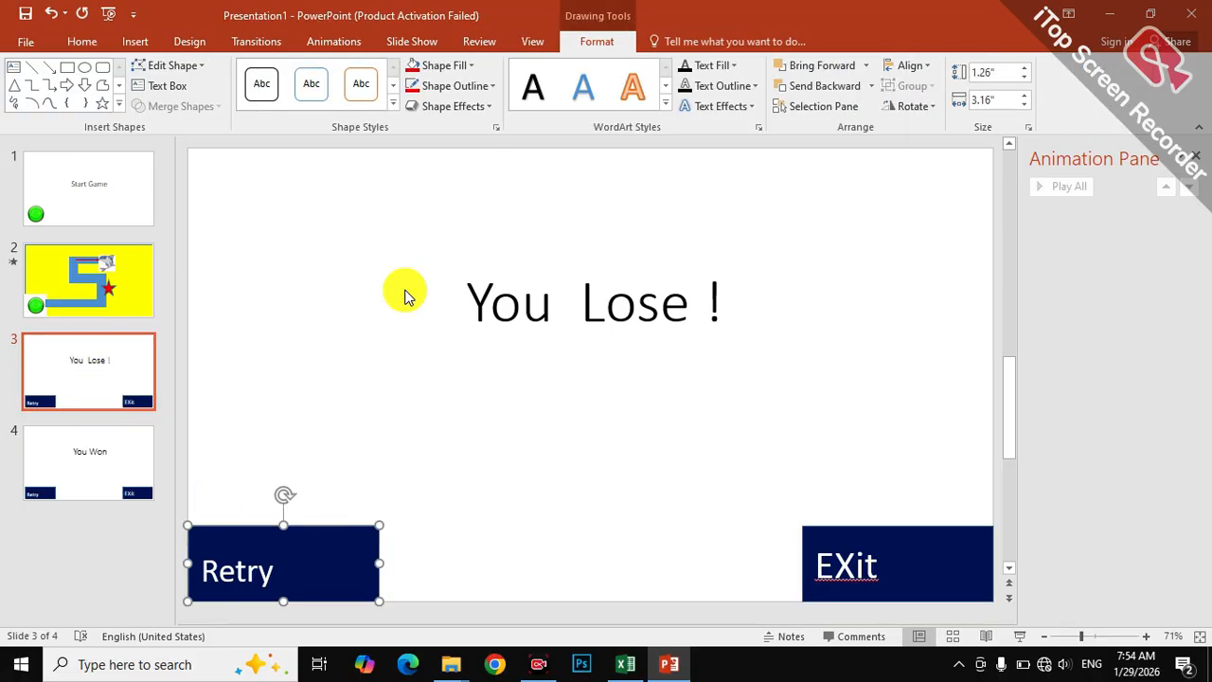
click(136, 45)
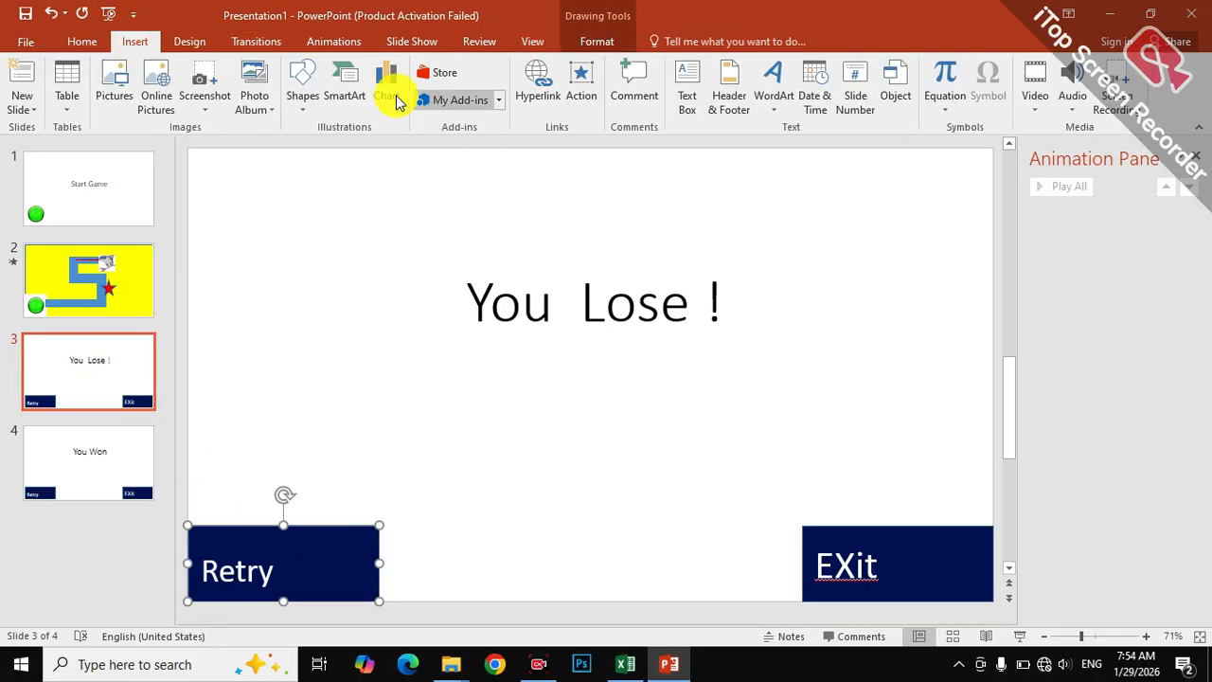
click(571, 102)
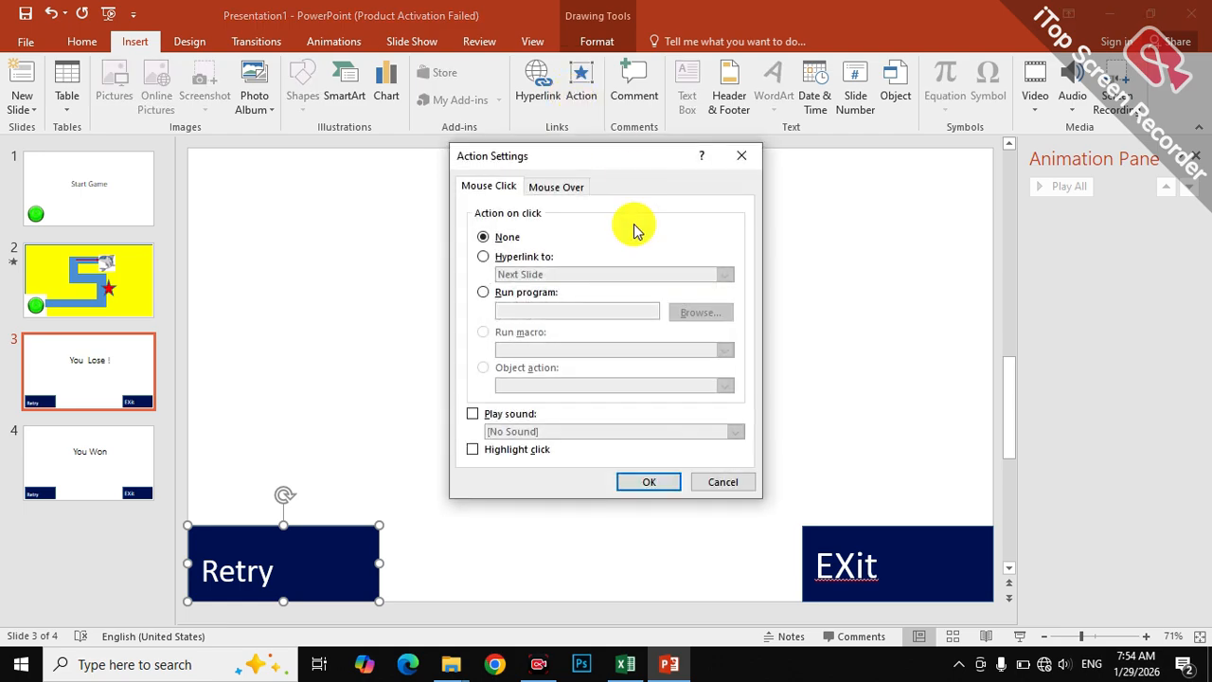
click(509, 258)
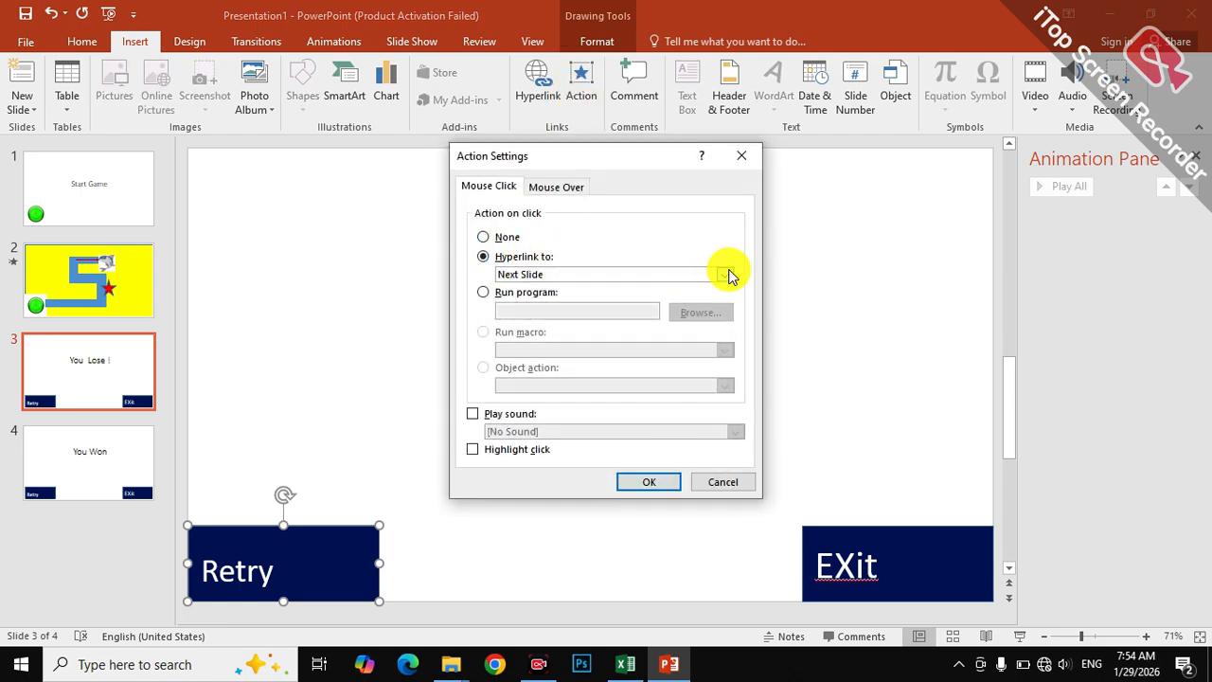
click(724, 274)
click(640, 409)
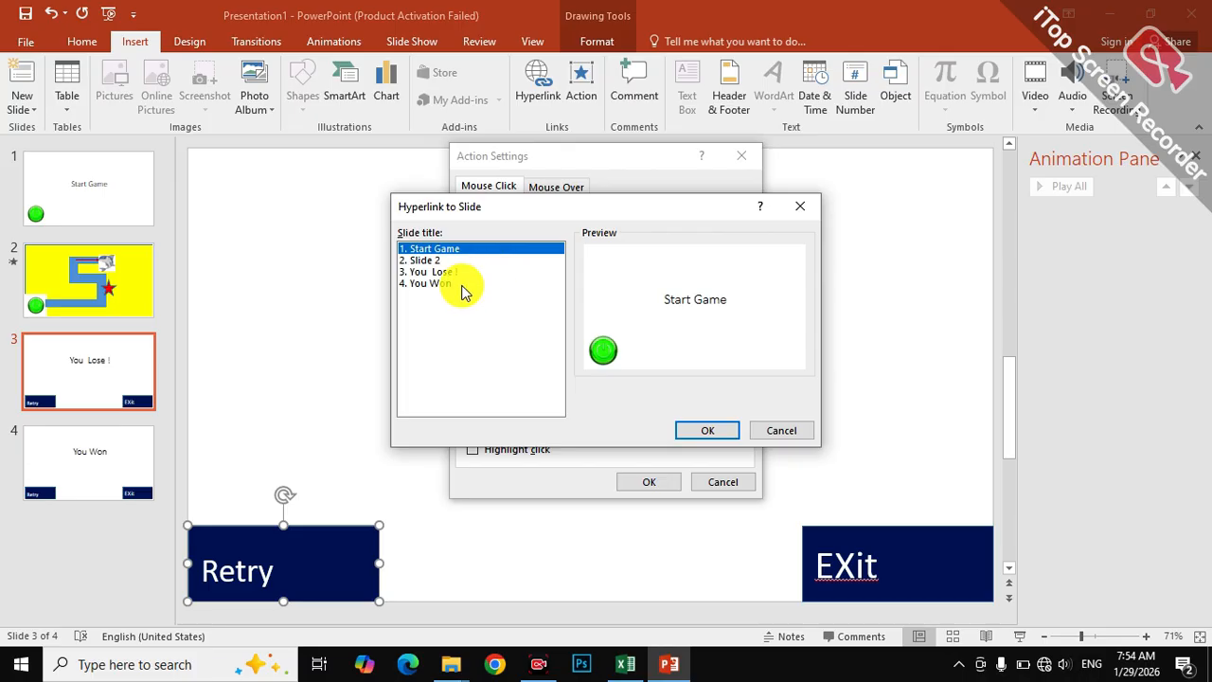
click(464, 260)
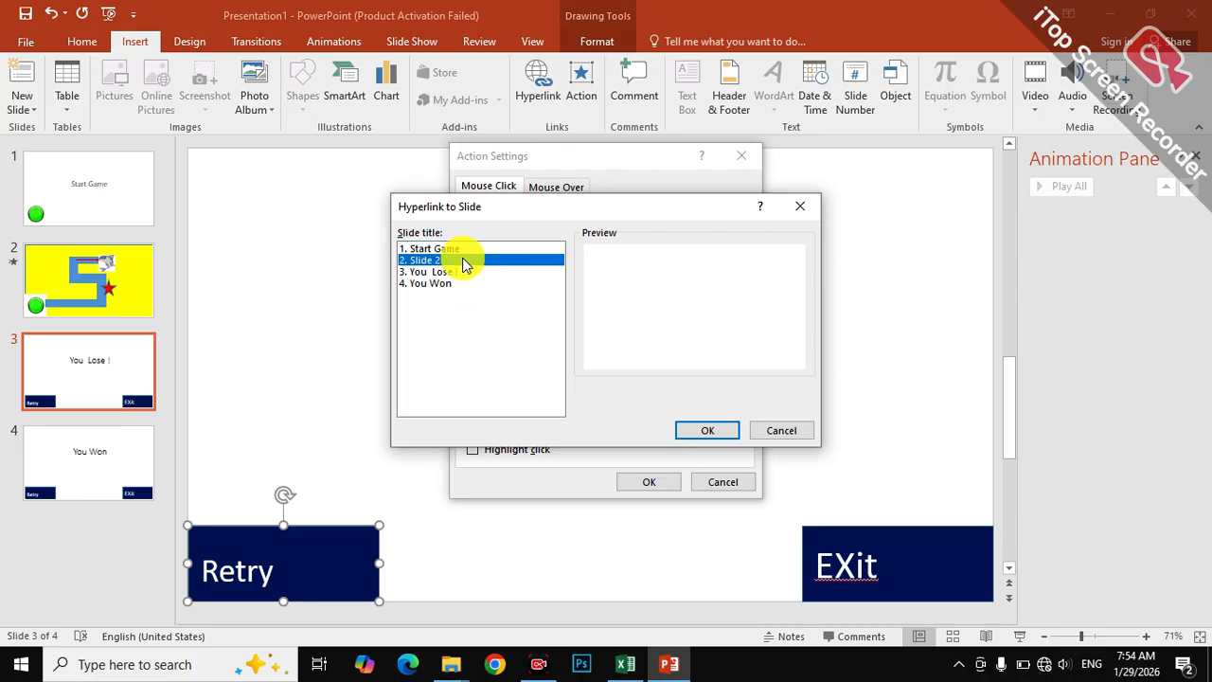
click(692, 436)
click(652, 482)
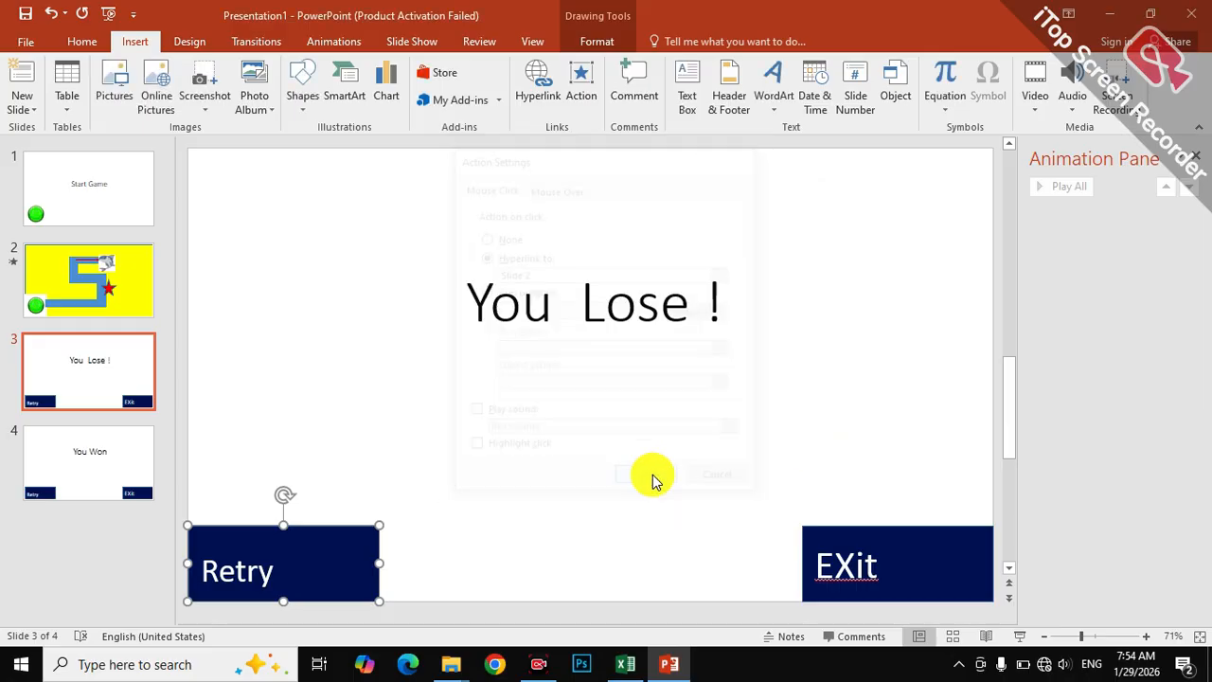
Give the EXit rectangle on slide 3 a mouse-click action that hyperlinks to slide 4, "You Won".
click(891, 545)
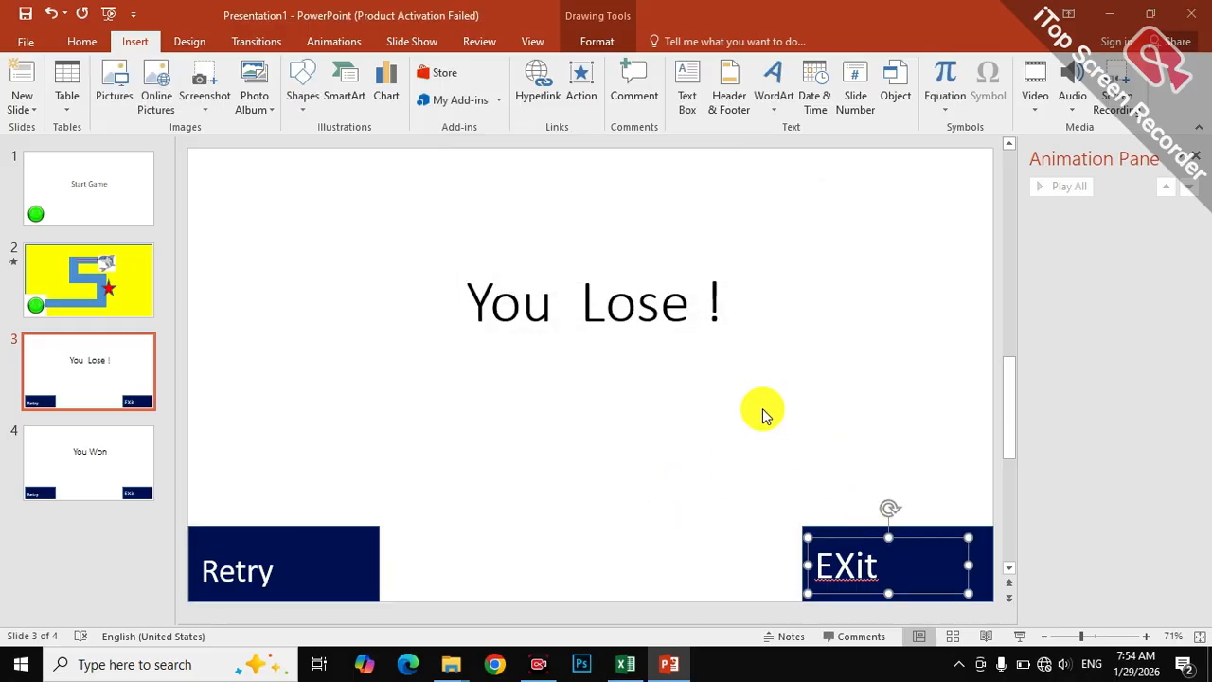
click(984, 554)
click(794, 362)
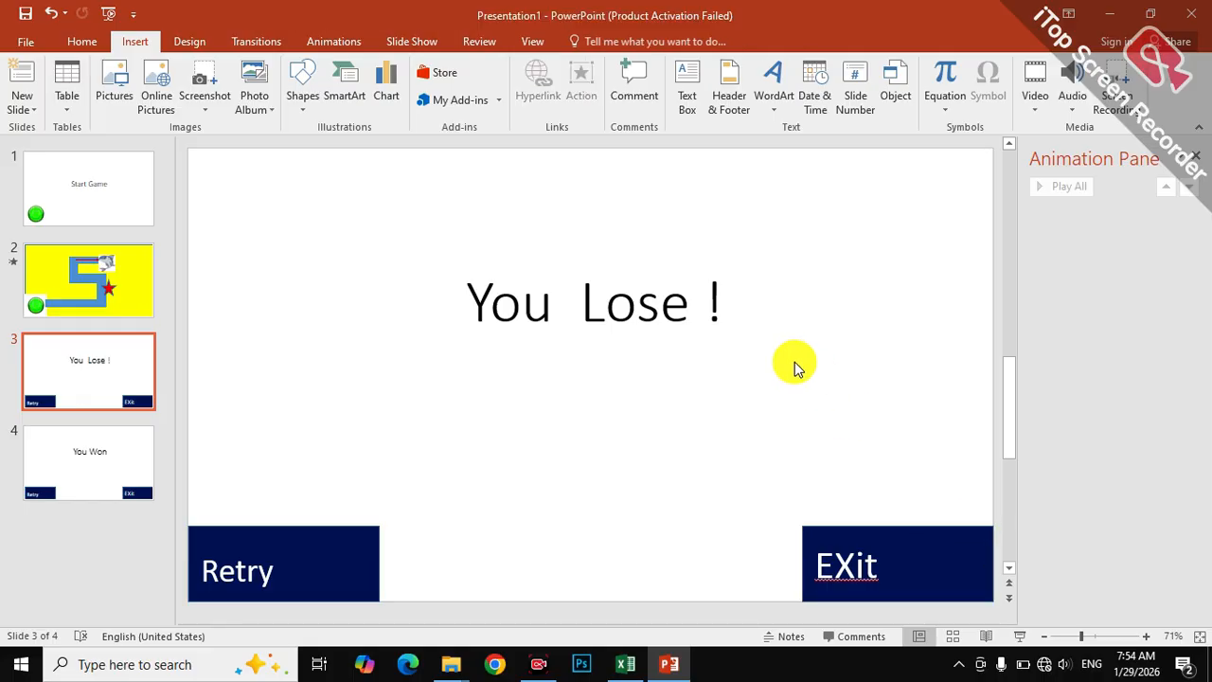
click(923, 532)
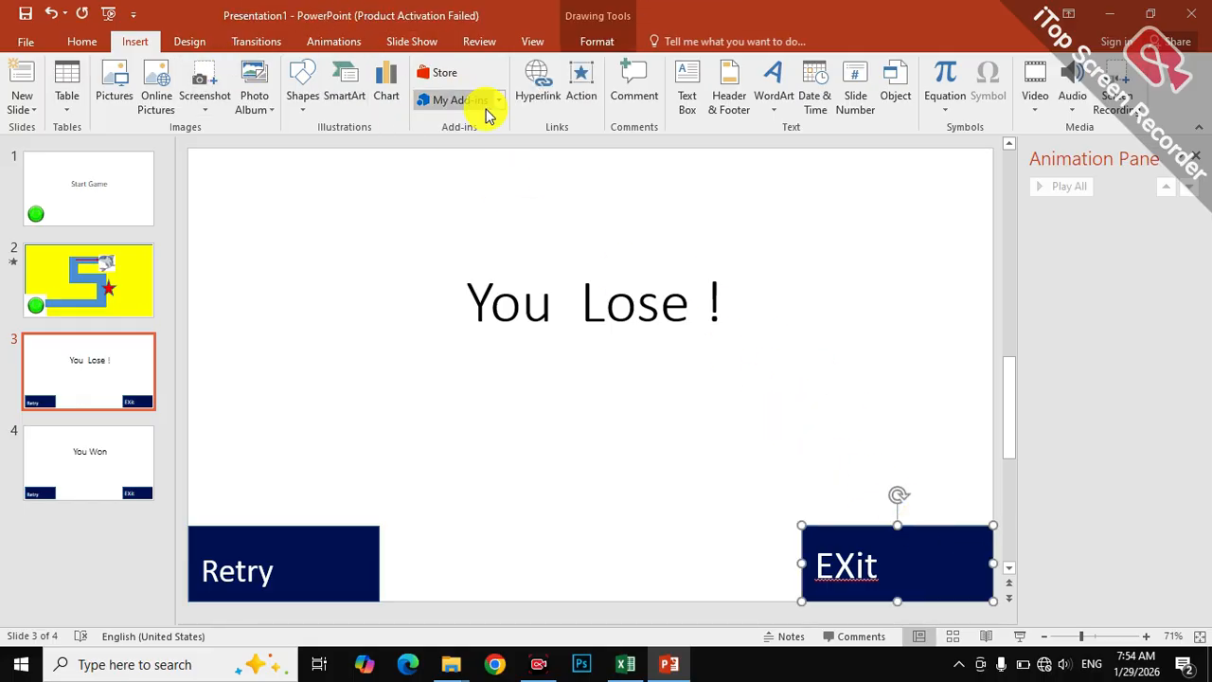
click(584, 90)
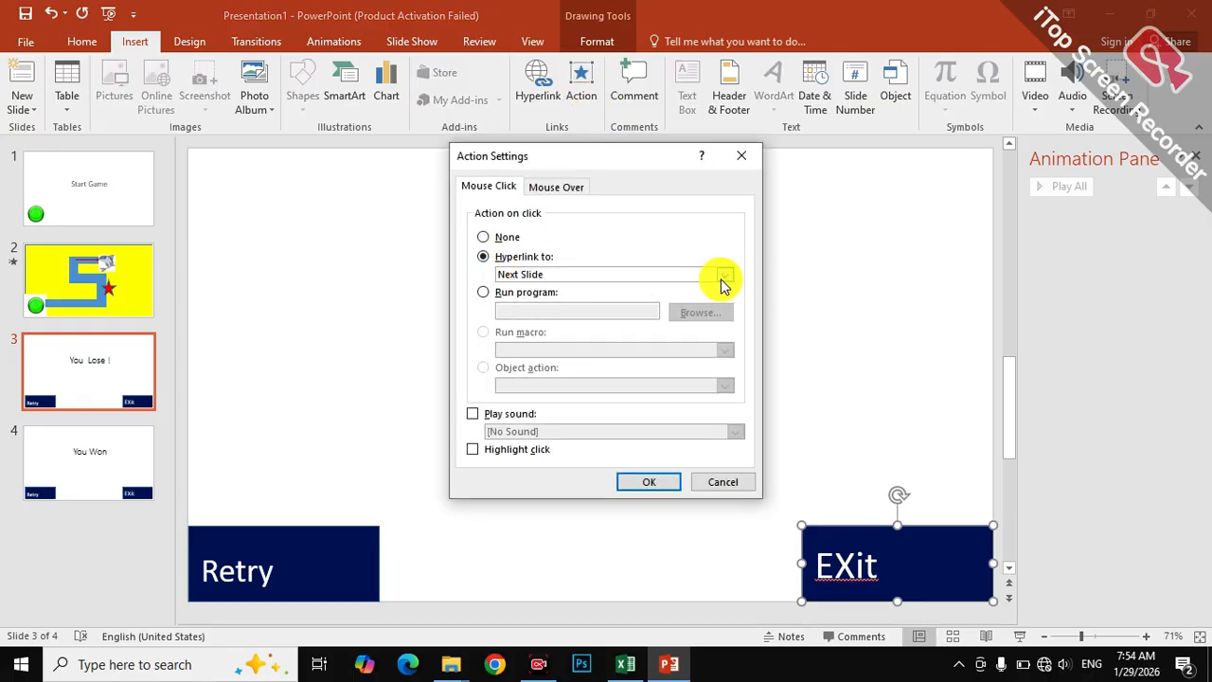
click(724, 275)
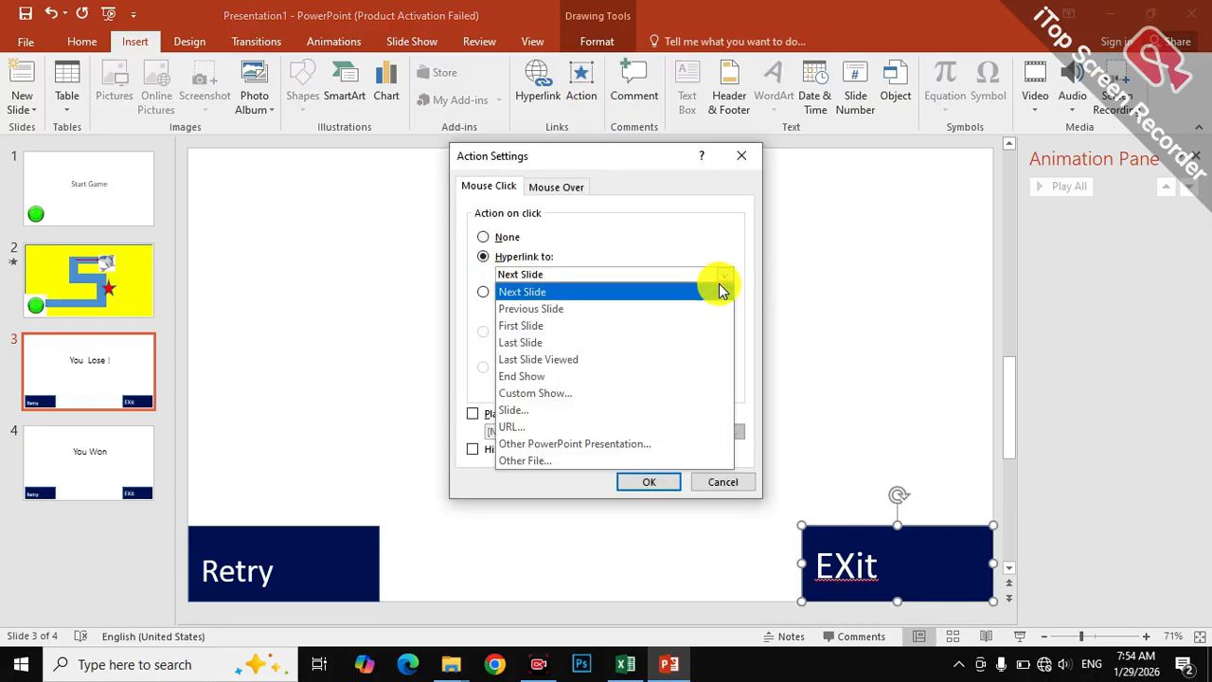
click(637, 413)
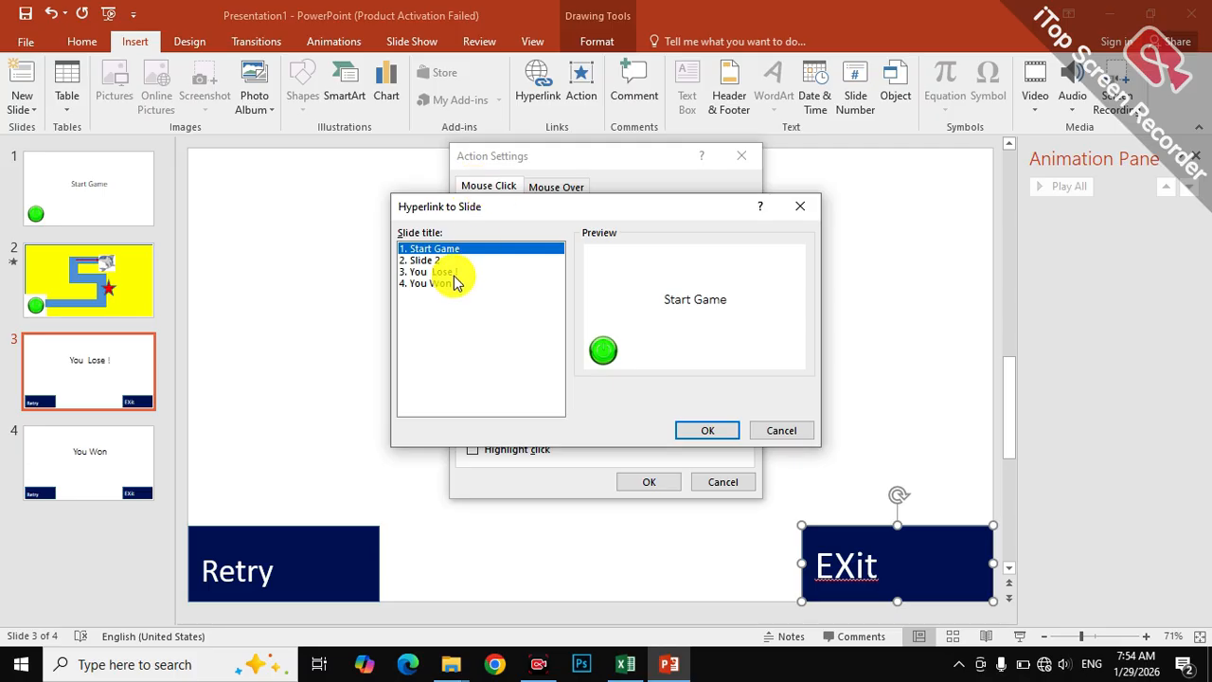
click(454, 271)
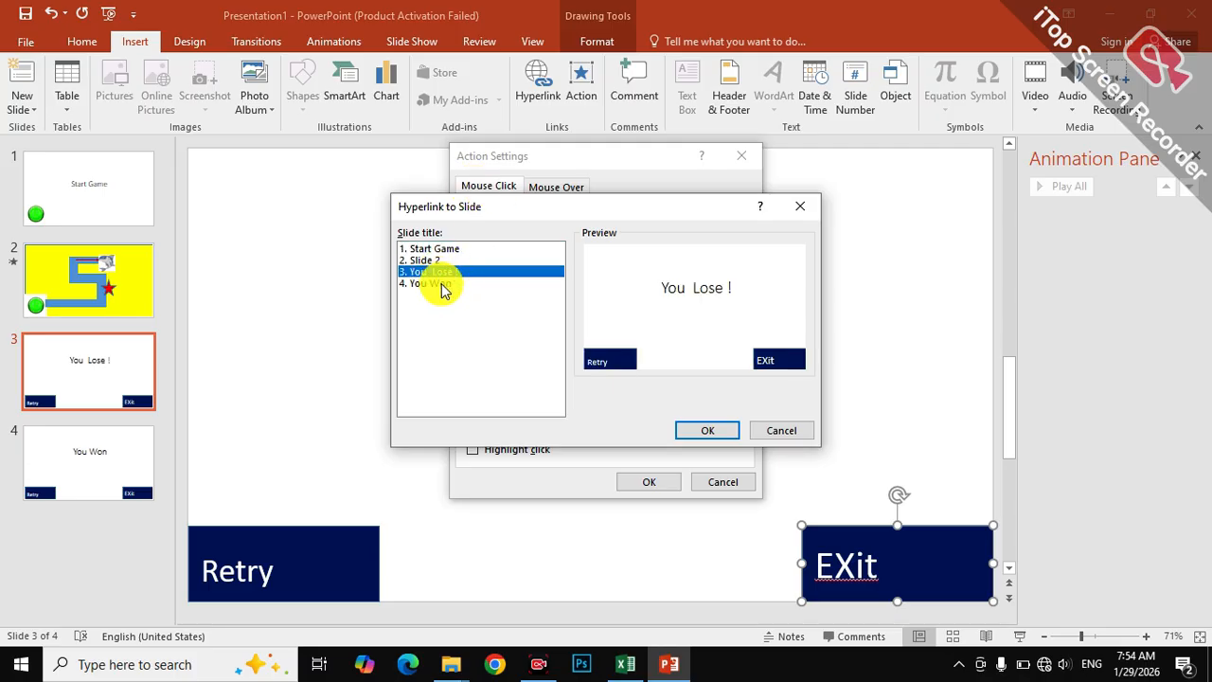
click(441, 284)
click(711, 432)
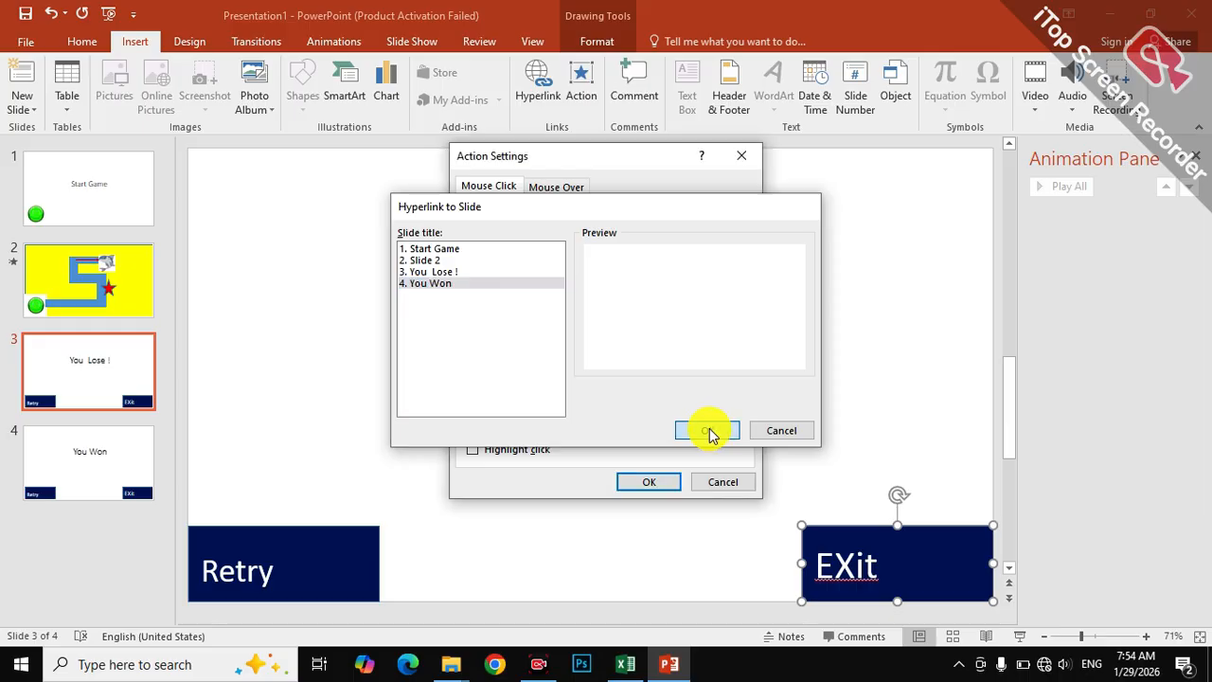
click(650, 482)
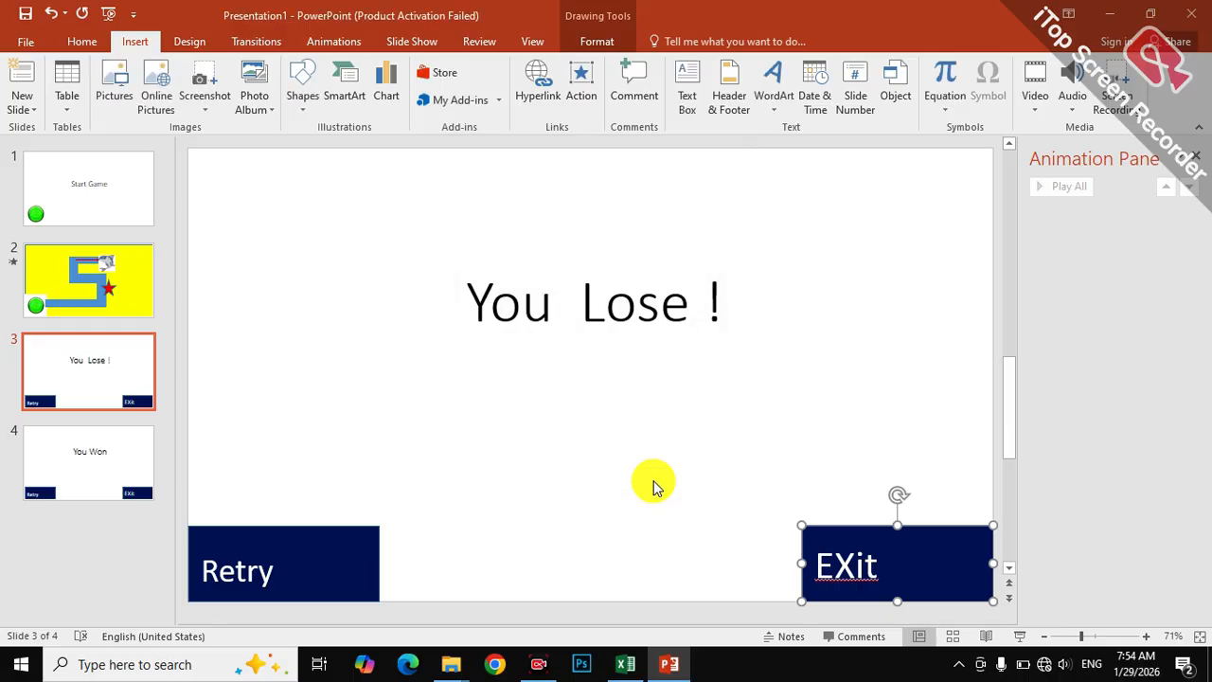
Apply the black design theme with multicoloured ribbons to the whole presentation.
click(191, 43)
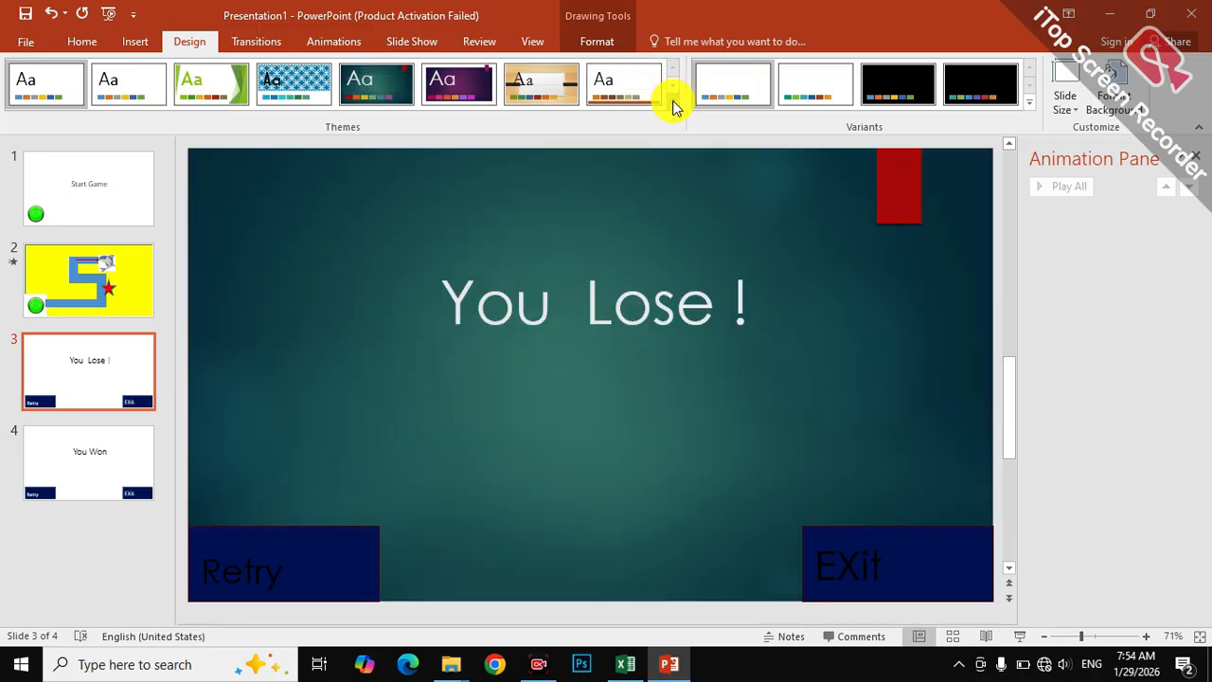
click(673, 101)
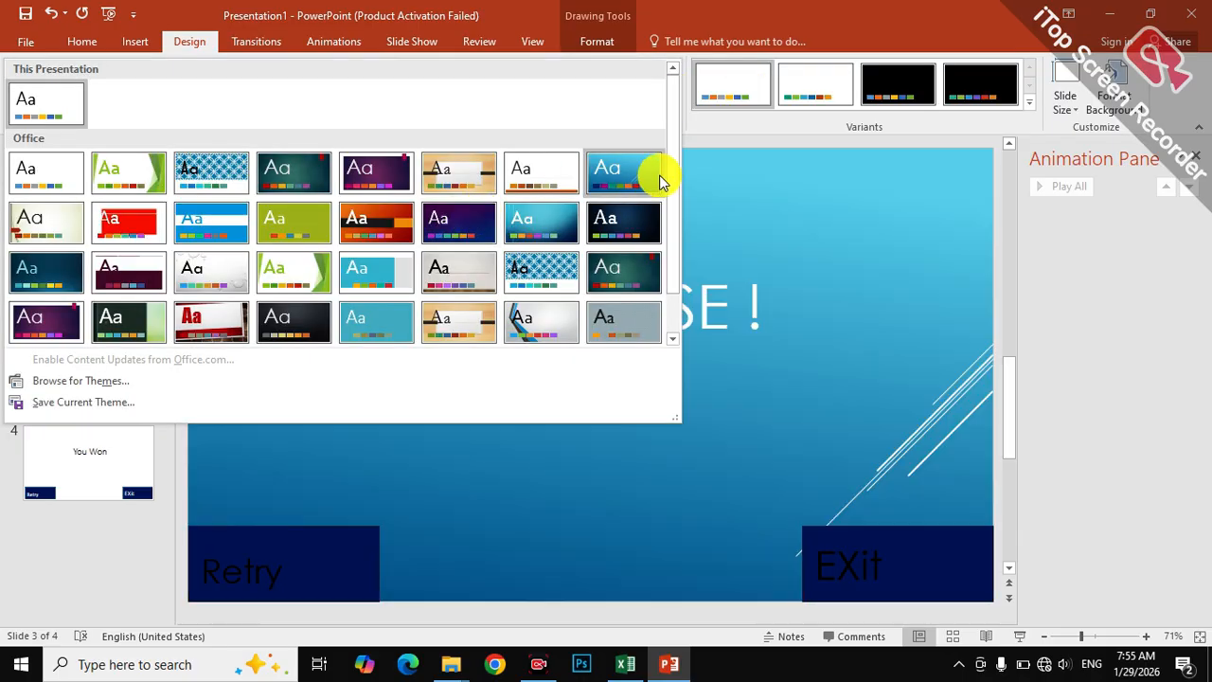
scroll(674, 226, down, 1)
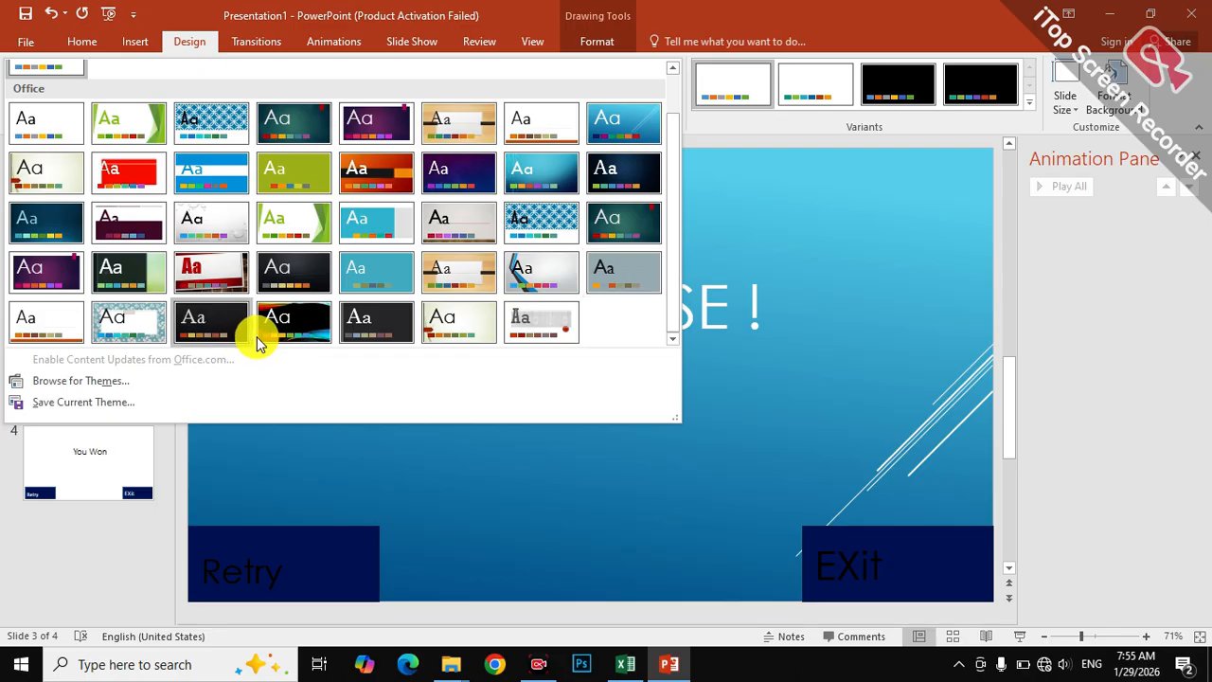
click(270, 330)
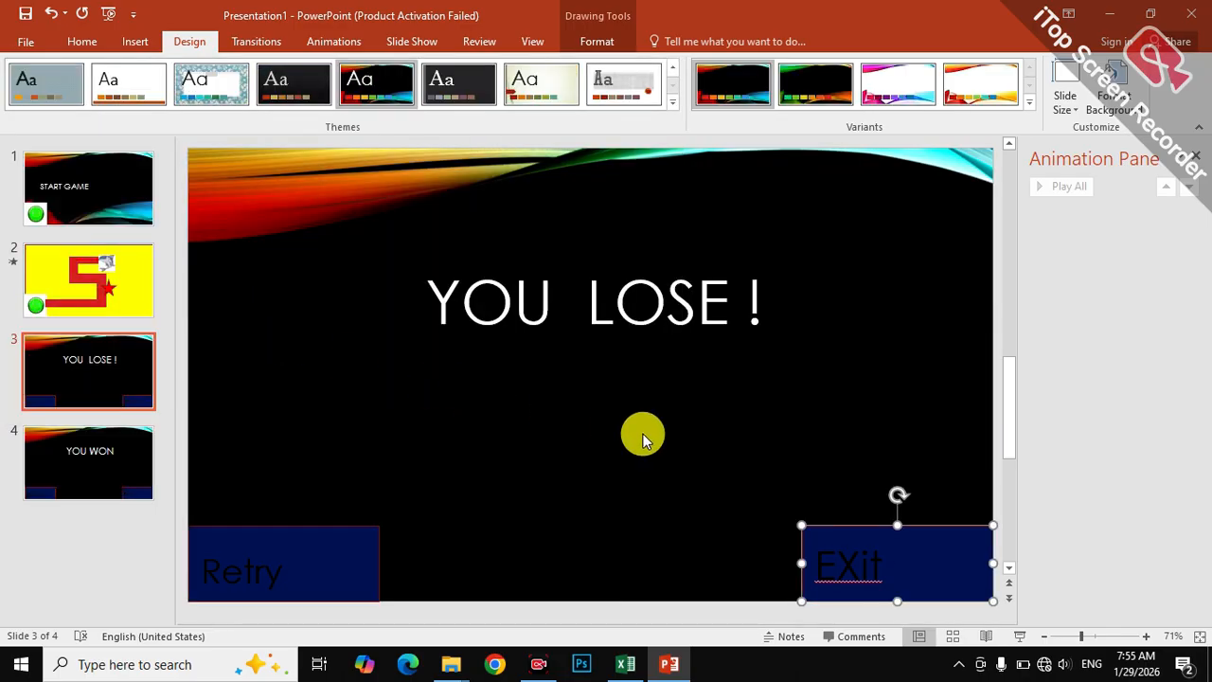
click(522, 552)
click(301, 569)
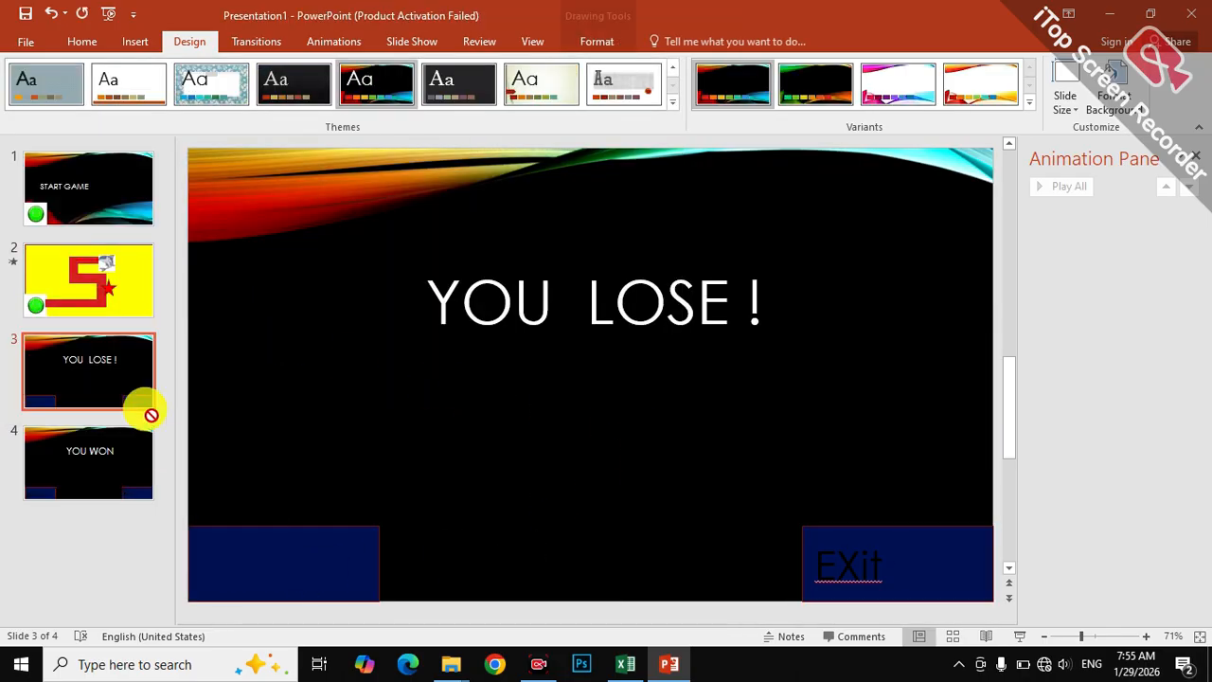
click(97, 304)
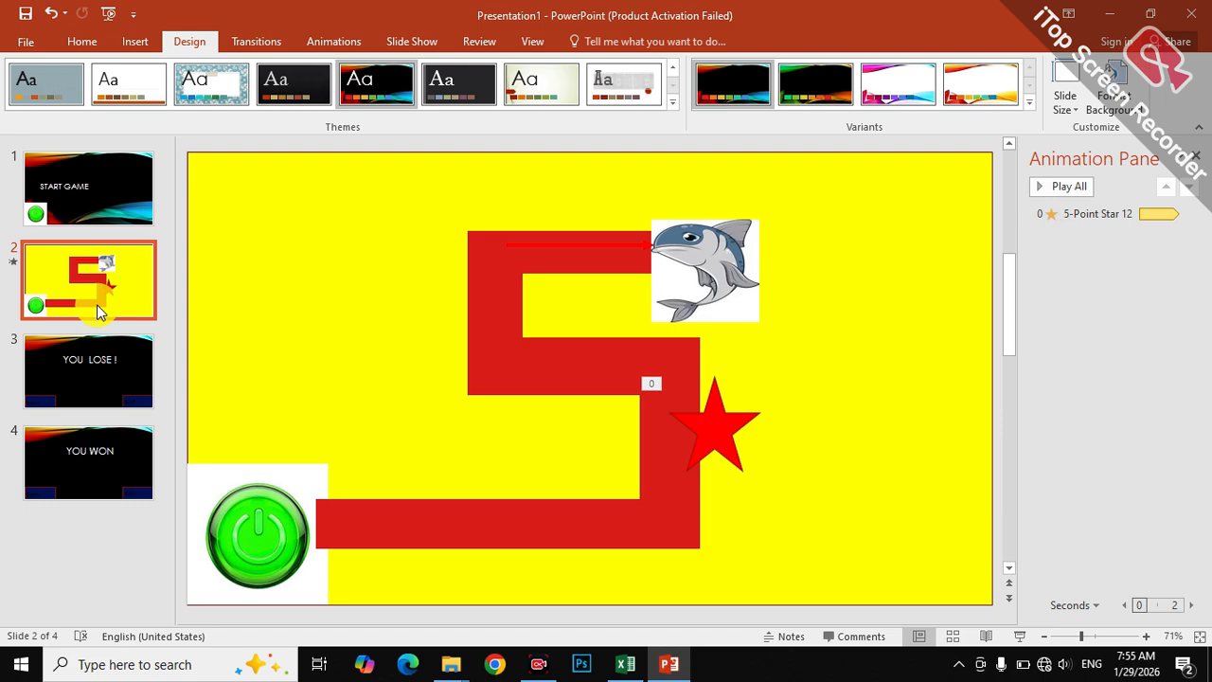
click(265, 542)
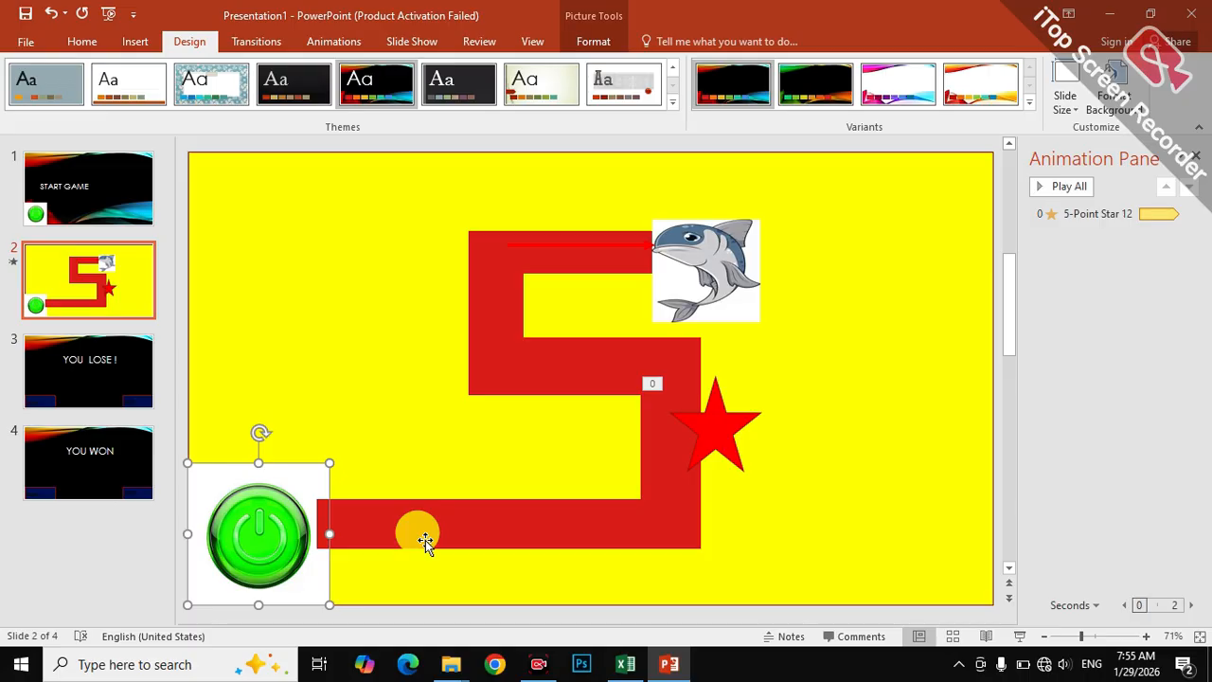
key(F6)
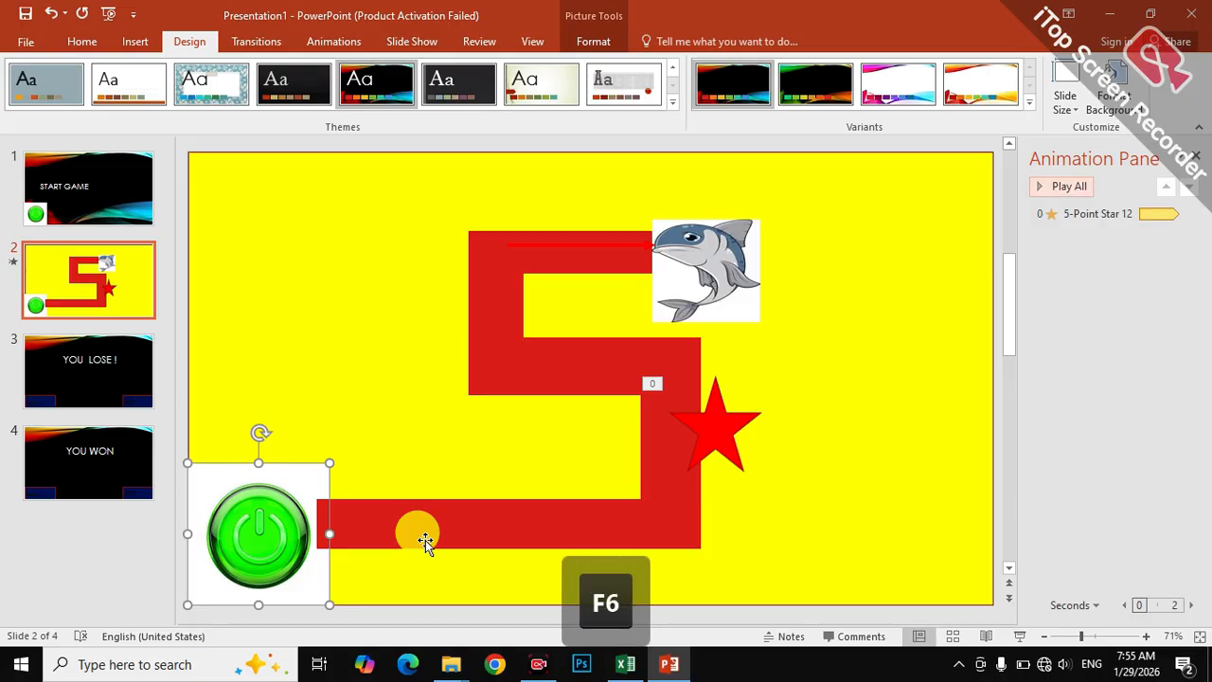
Set the transition sound of slide 1, "START GAME", to Drum Roll.
click(94, 192)
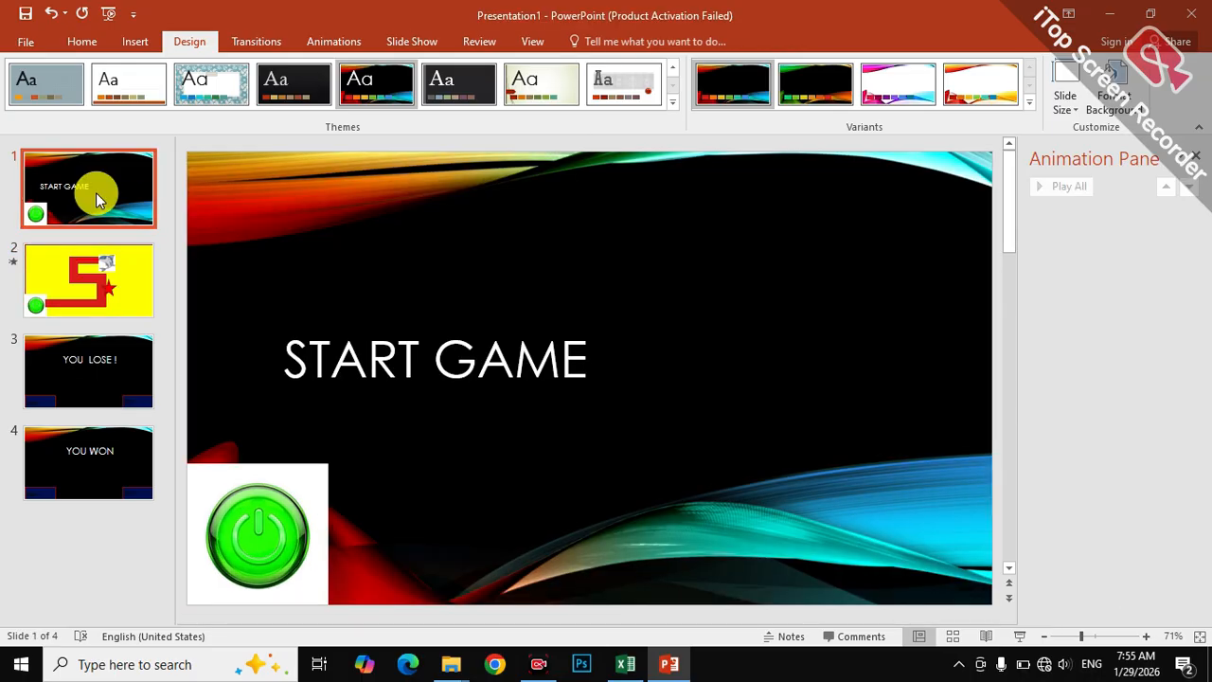
key(F6)
click(85, 49)
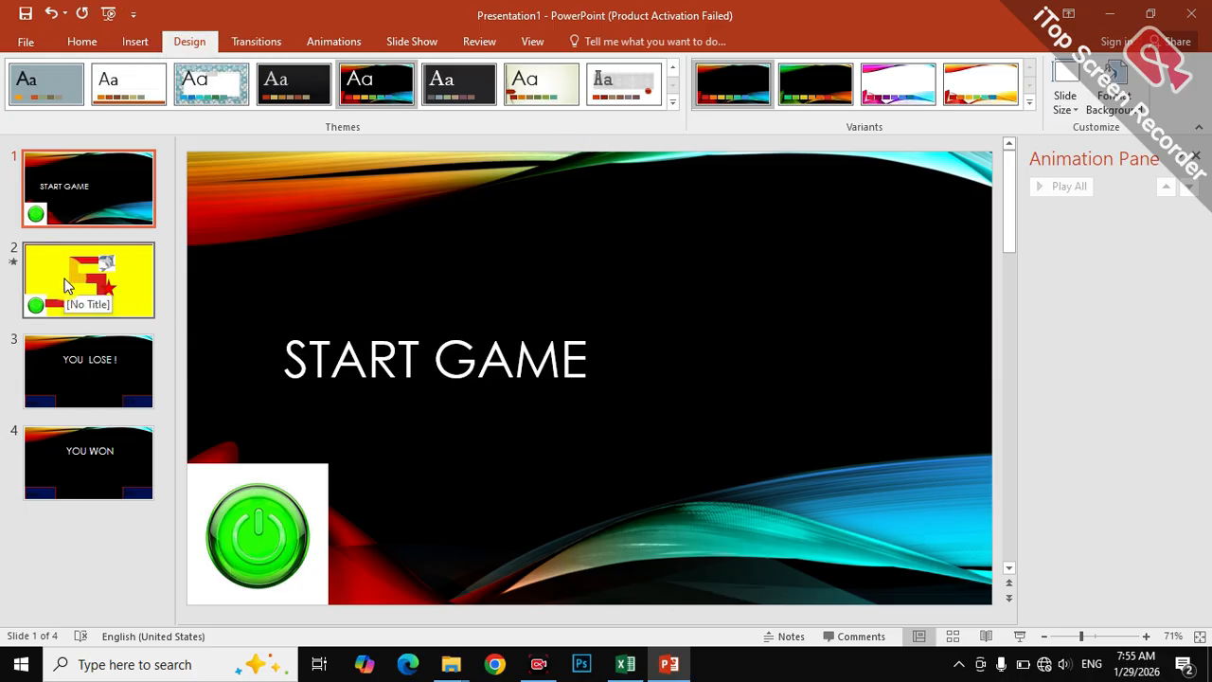
click(255, 40)
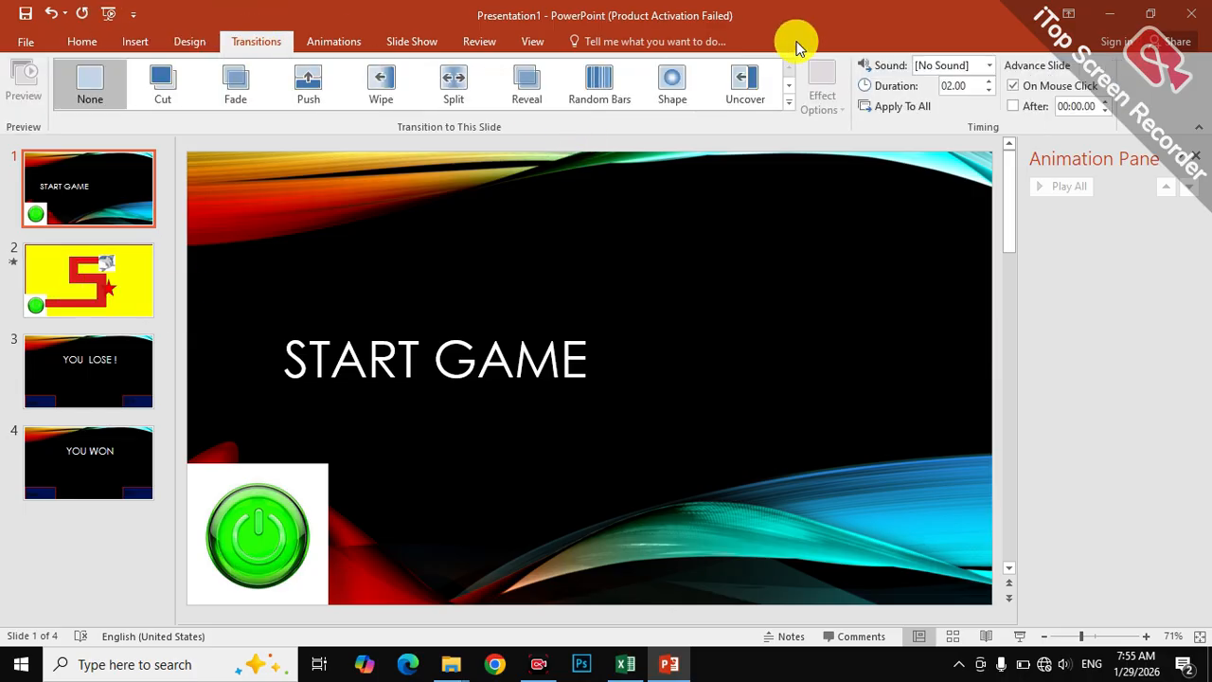
click(986, 67)
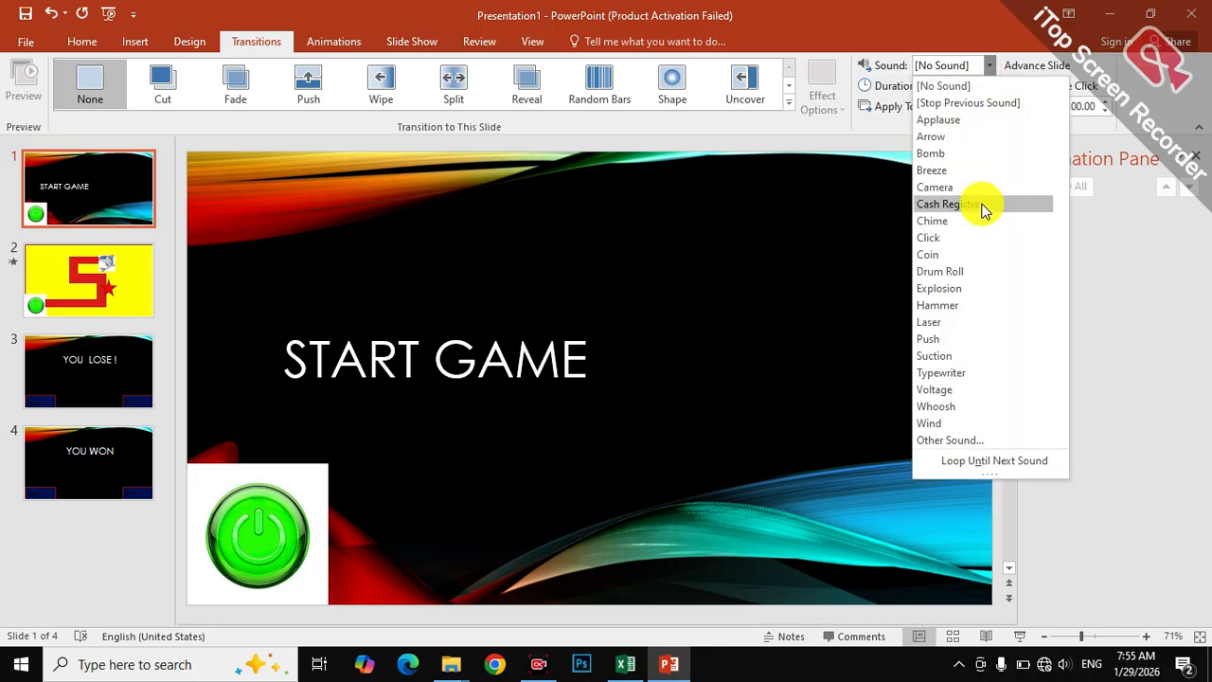
click(960, 271)
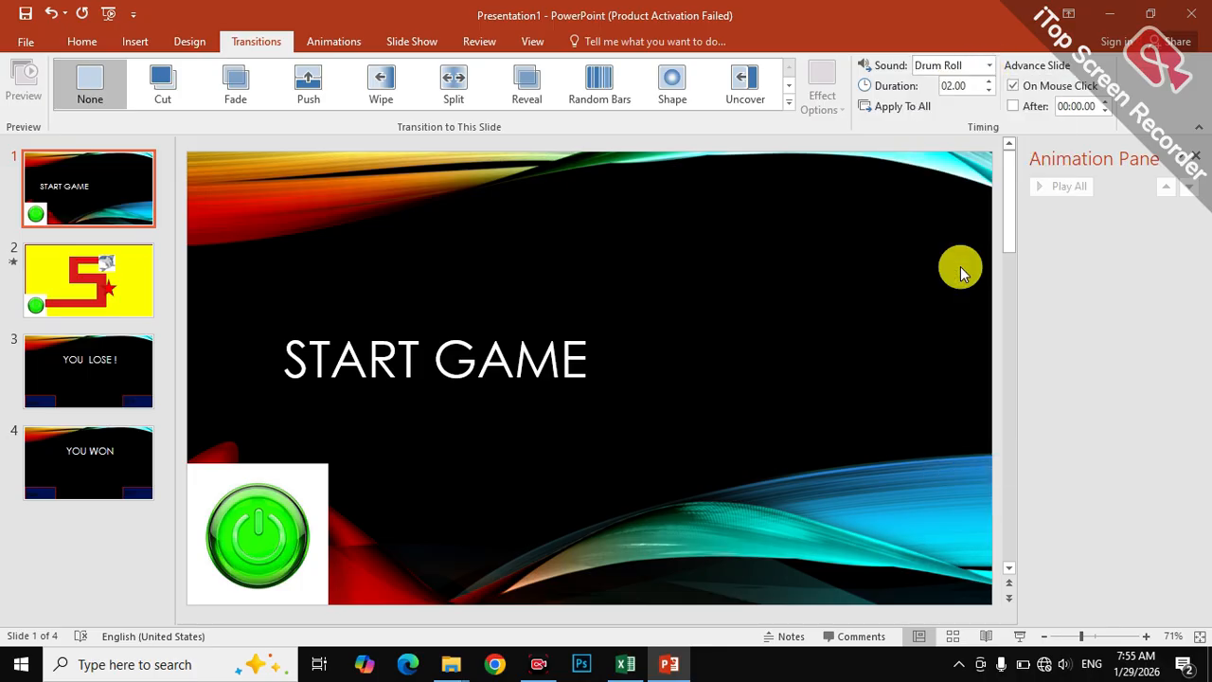
Set the transition sound of the yellow maze slide, slide 2, to Hammer.
click(135, 282)
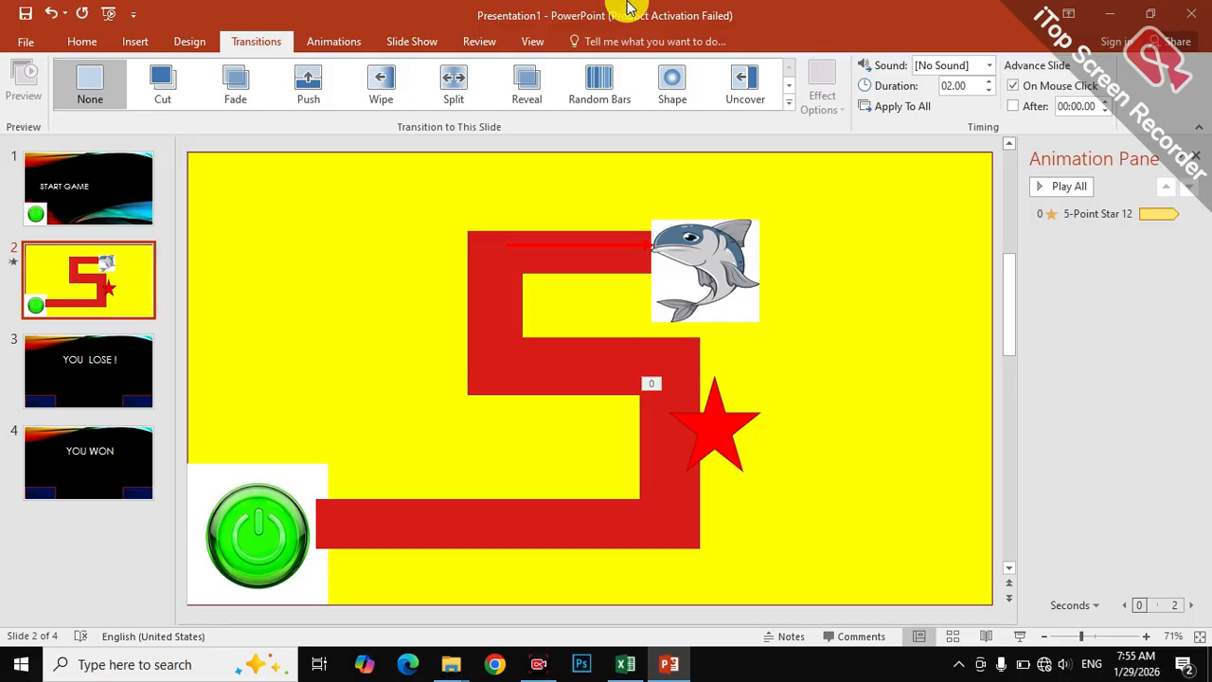
click(990, 66)
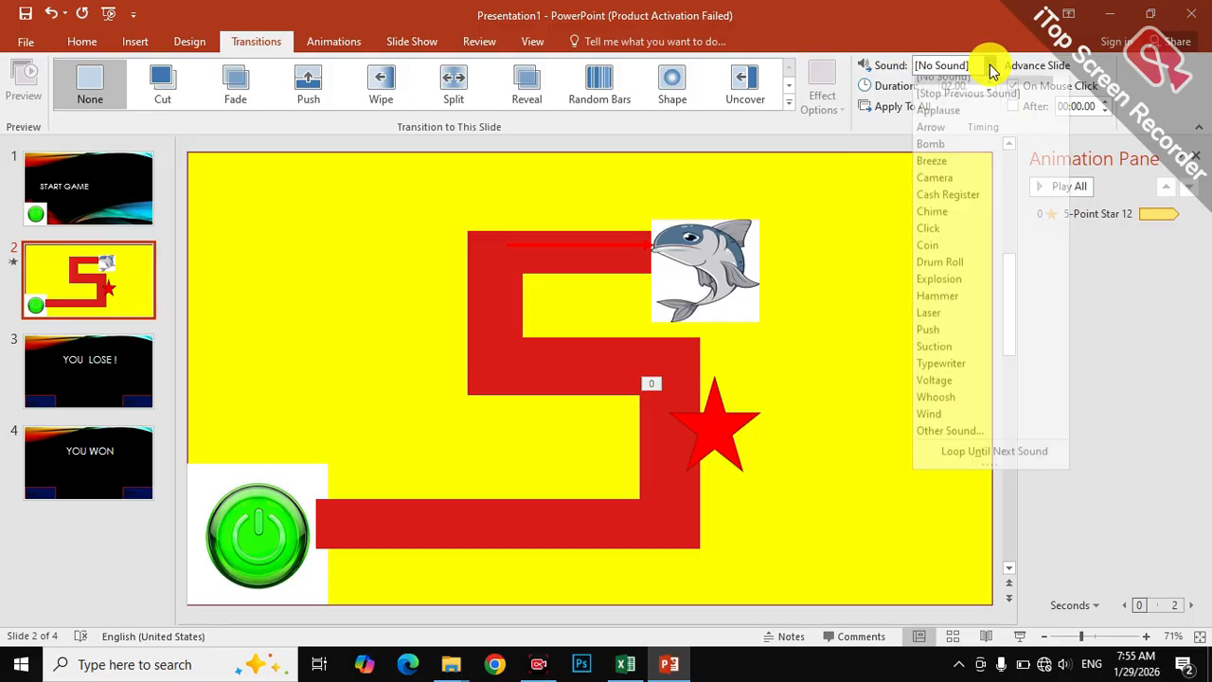
click(967, 313)
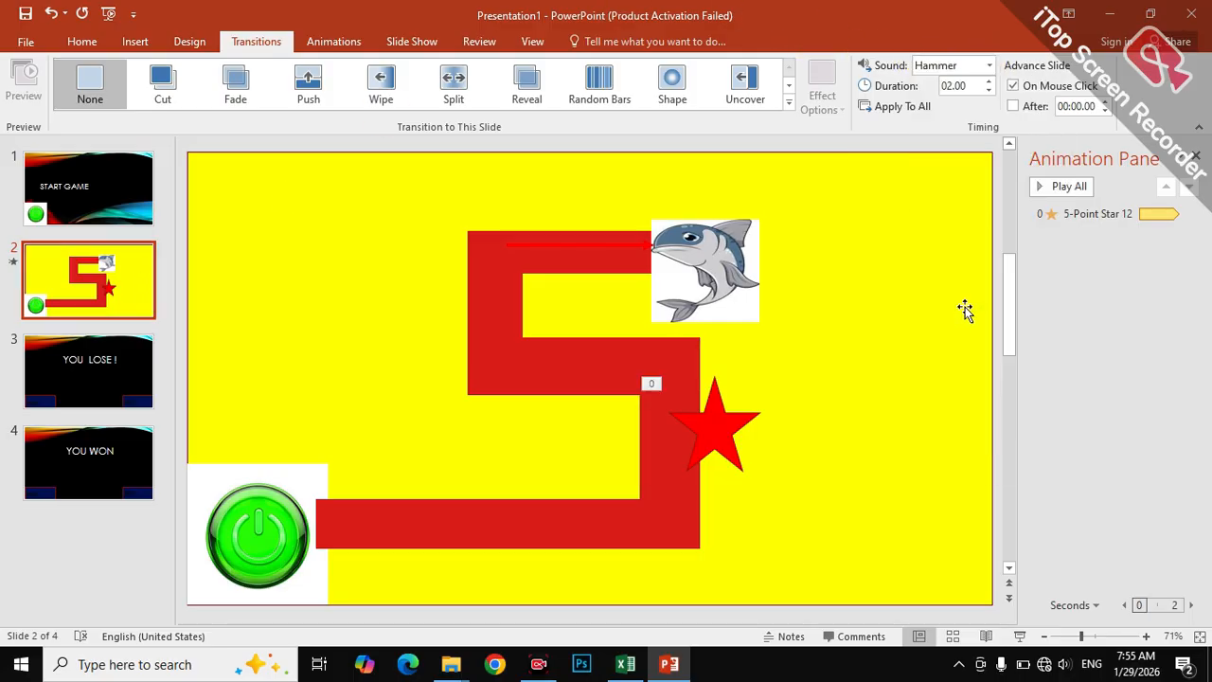
click(686, 301)
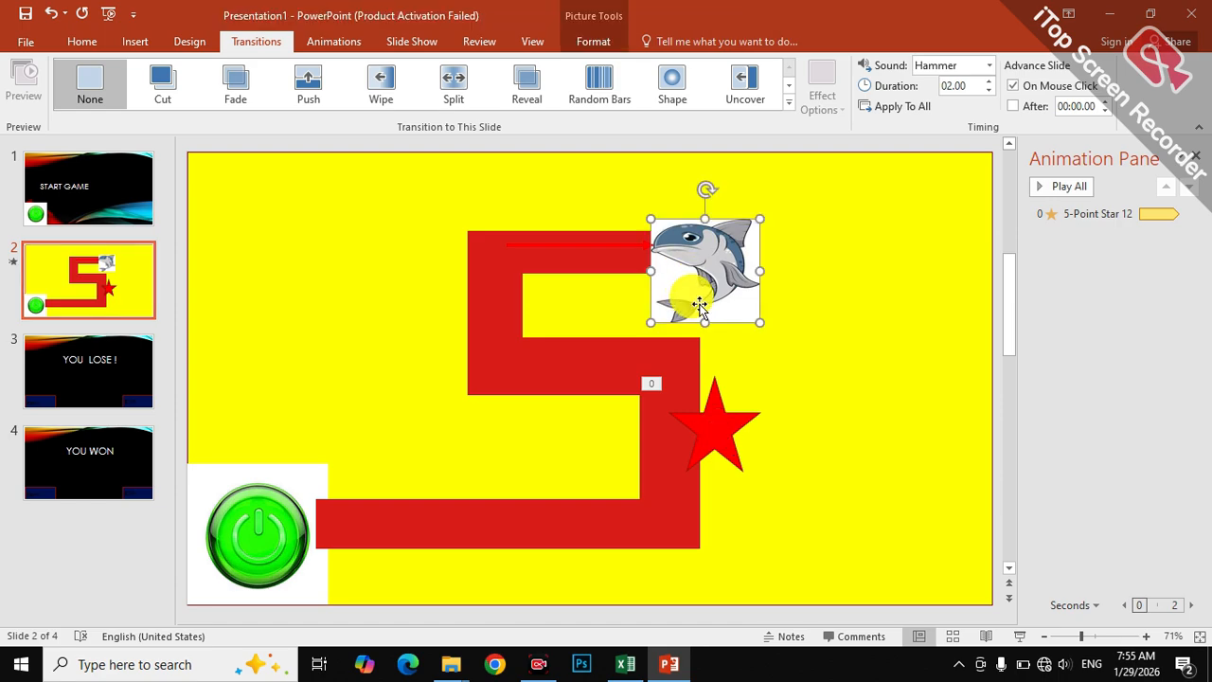
click(990, 66)
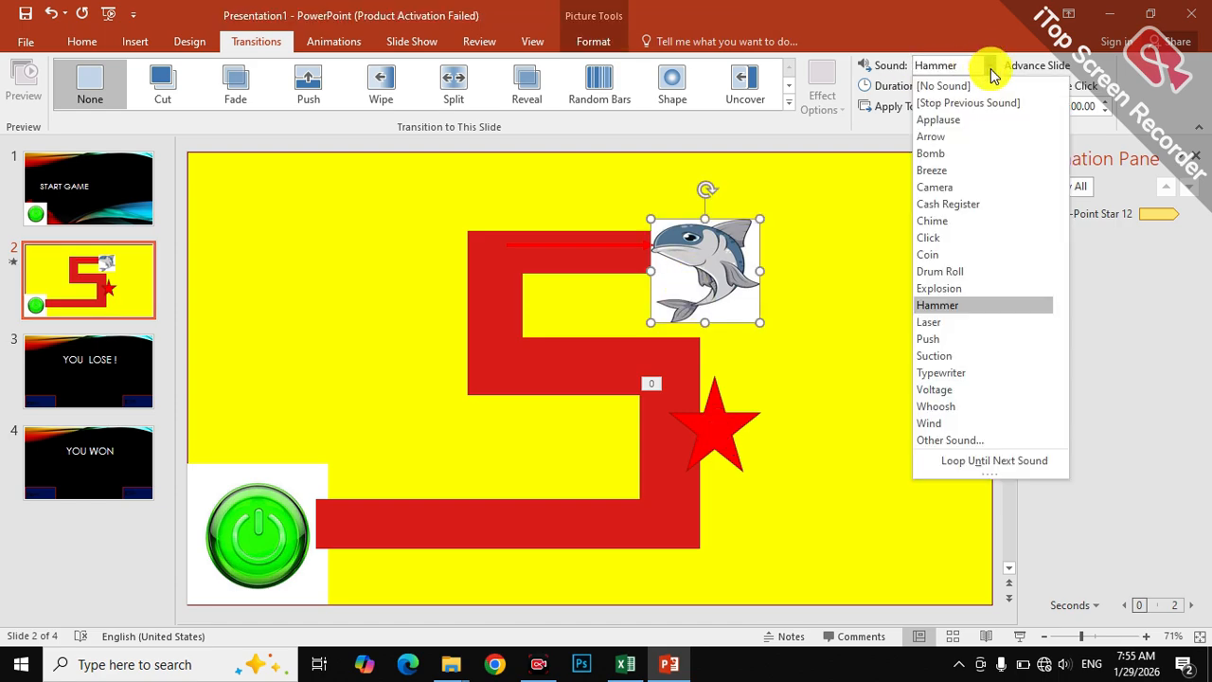
click(954, 306)
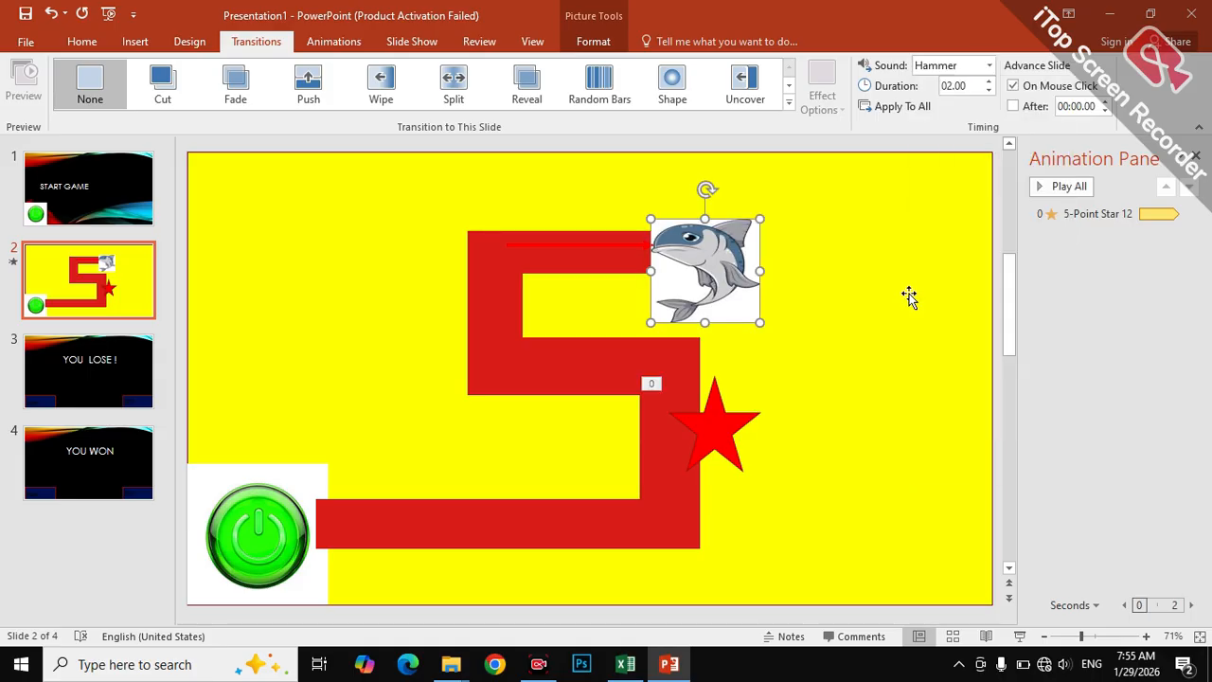
click(832, 383)
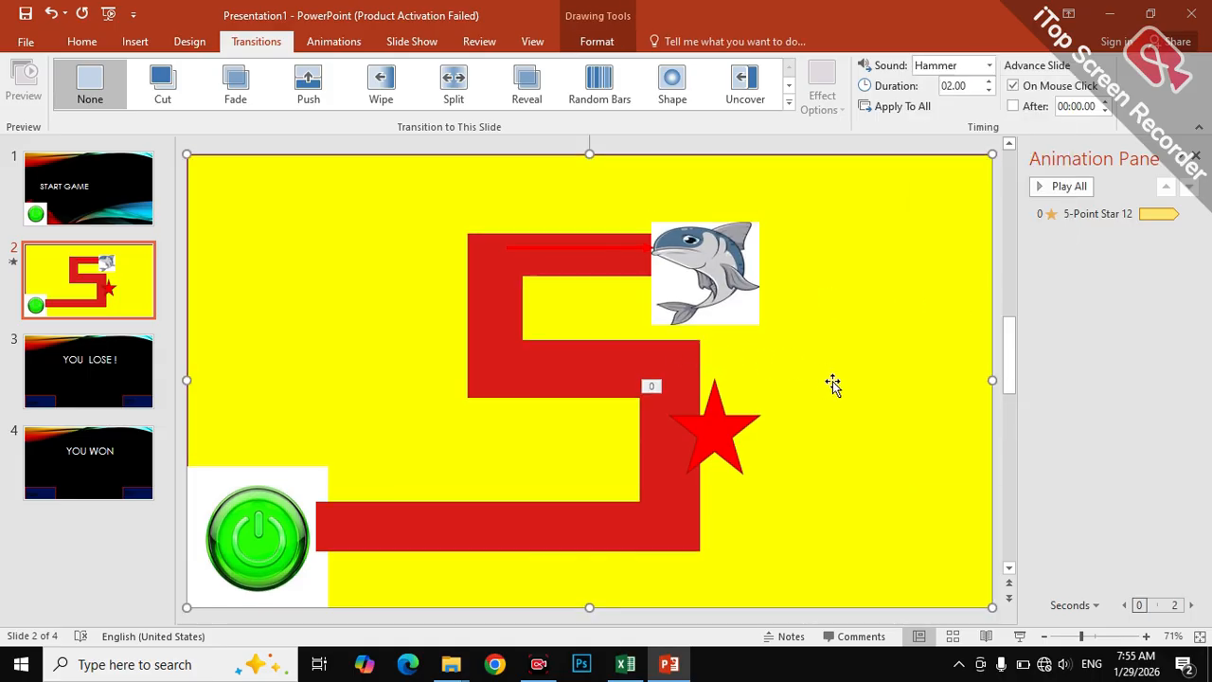
Set the transition sound of slide 4, "YOU WON", to Laser.
click(73, 465)
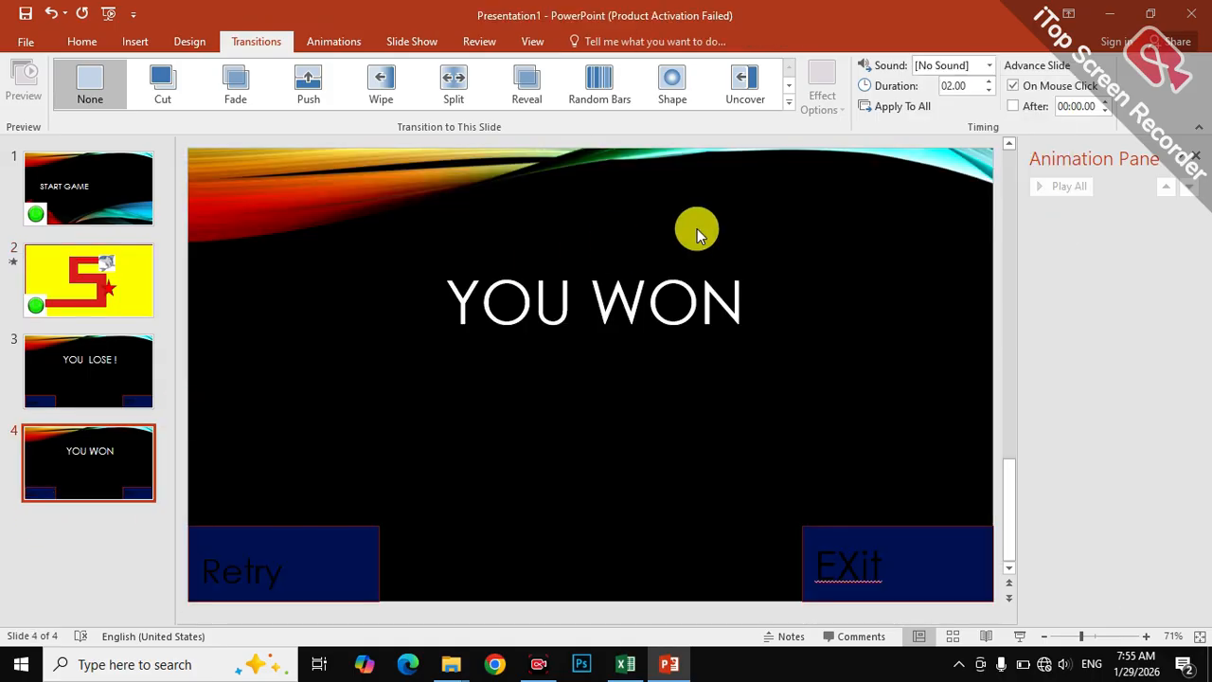
click(991, 65)
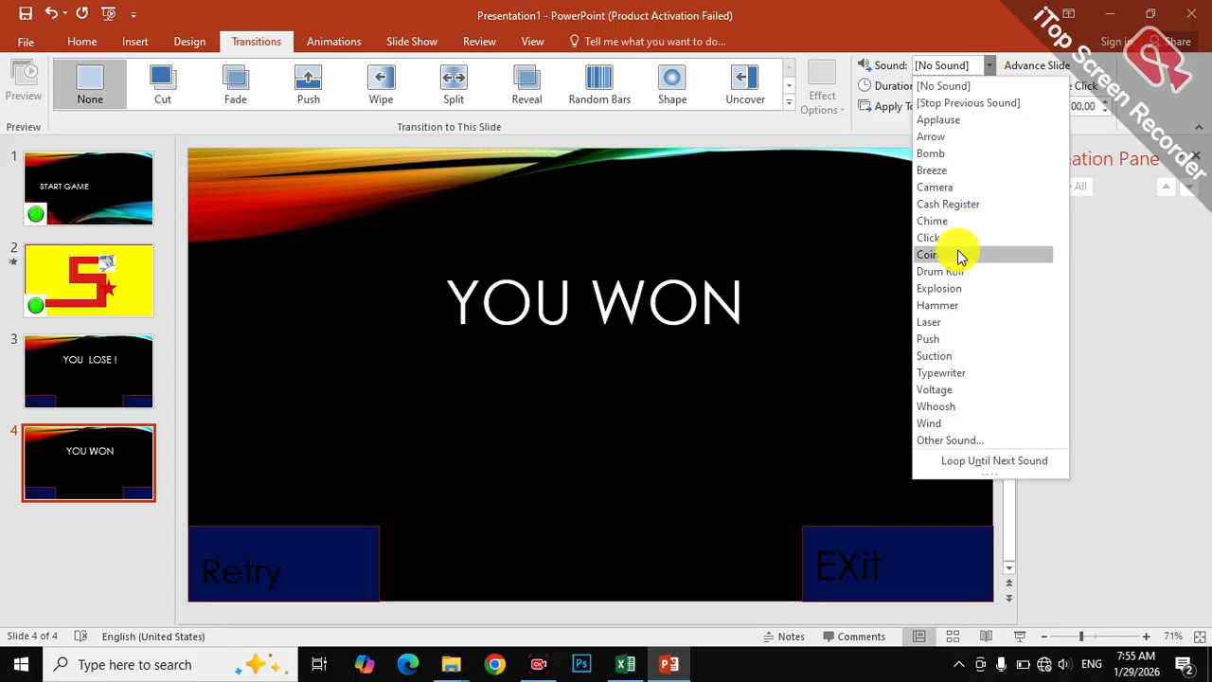
click(82, 384)
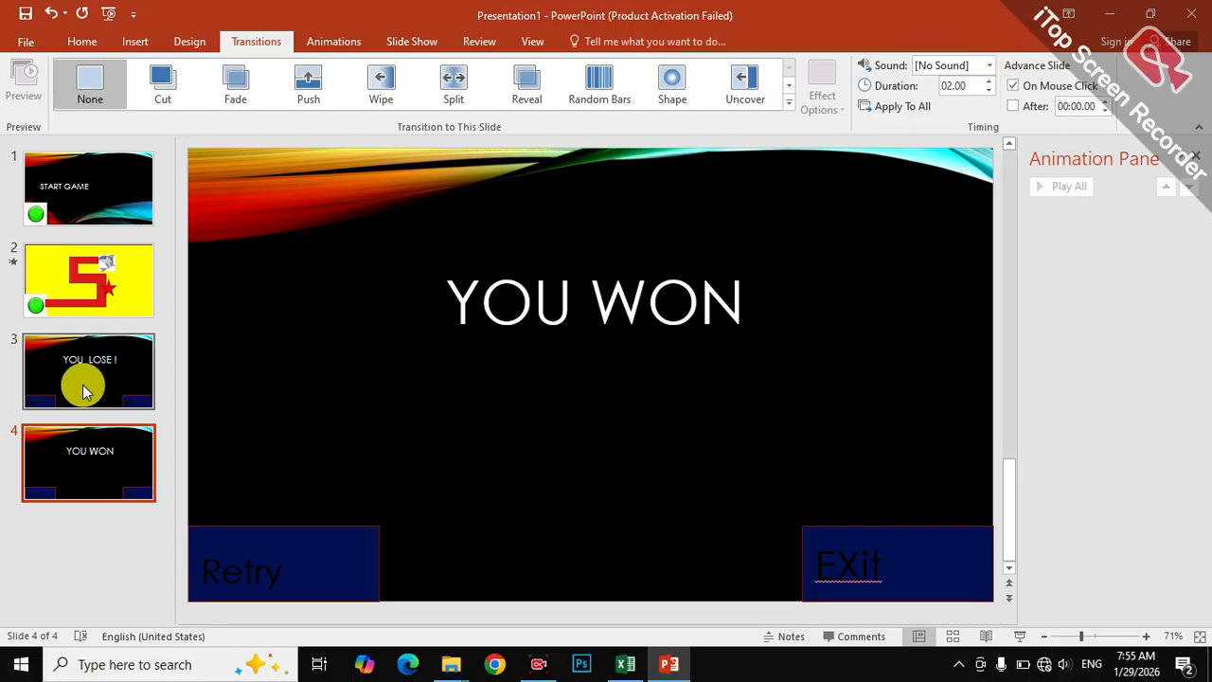
click(989, 66)
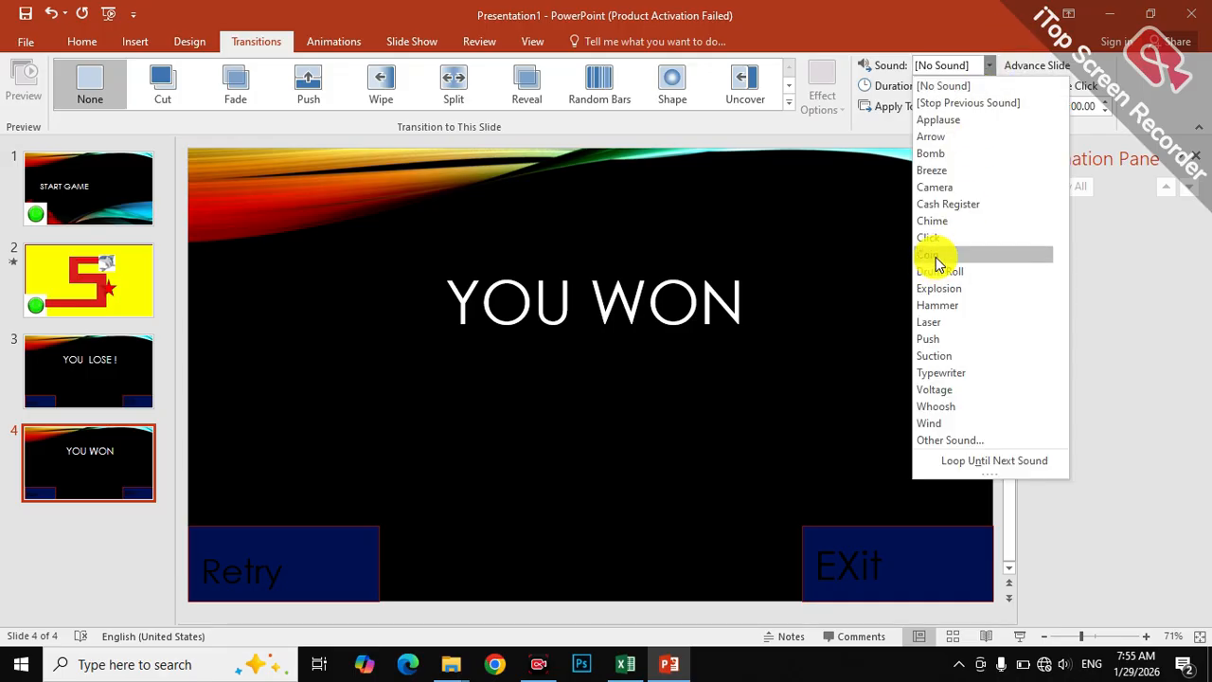
click(930, 322)
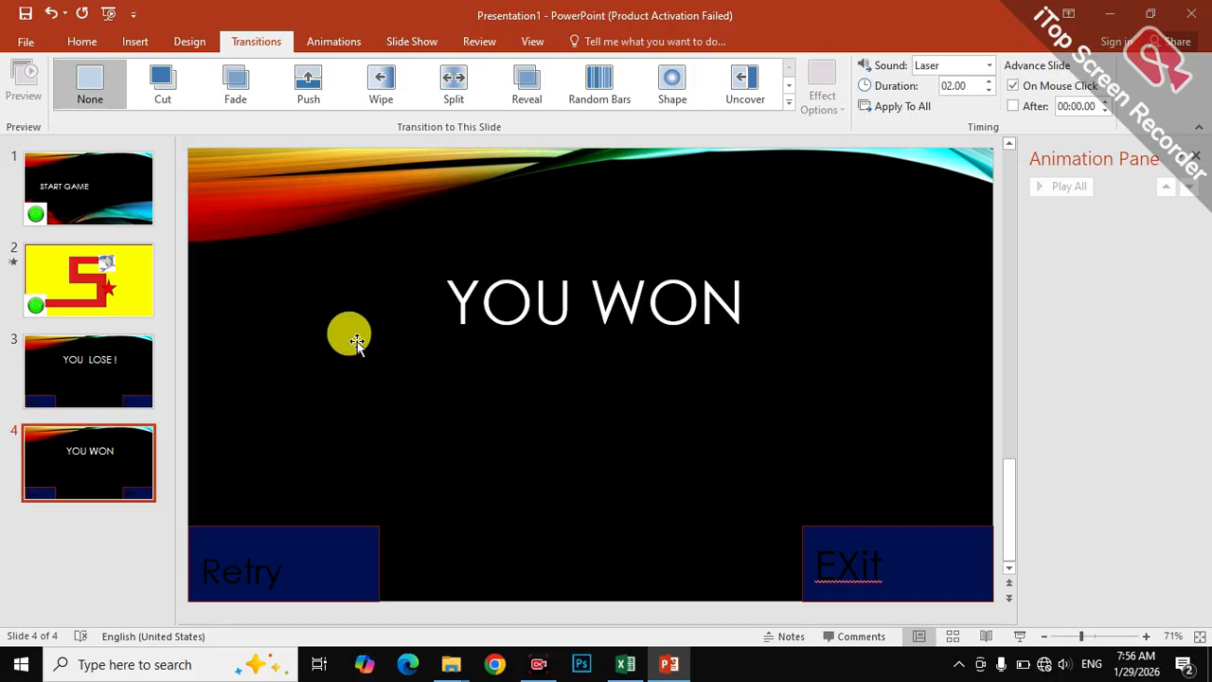
click(990, 66)
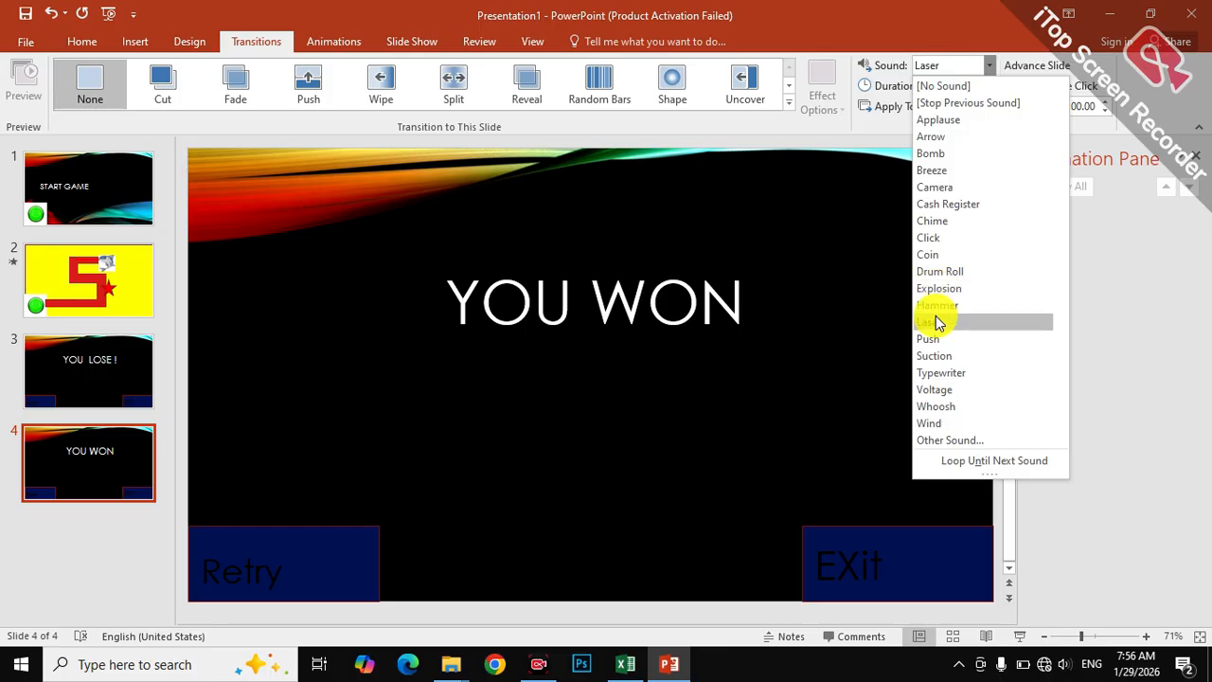